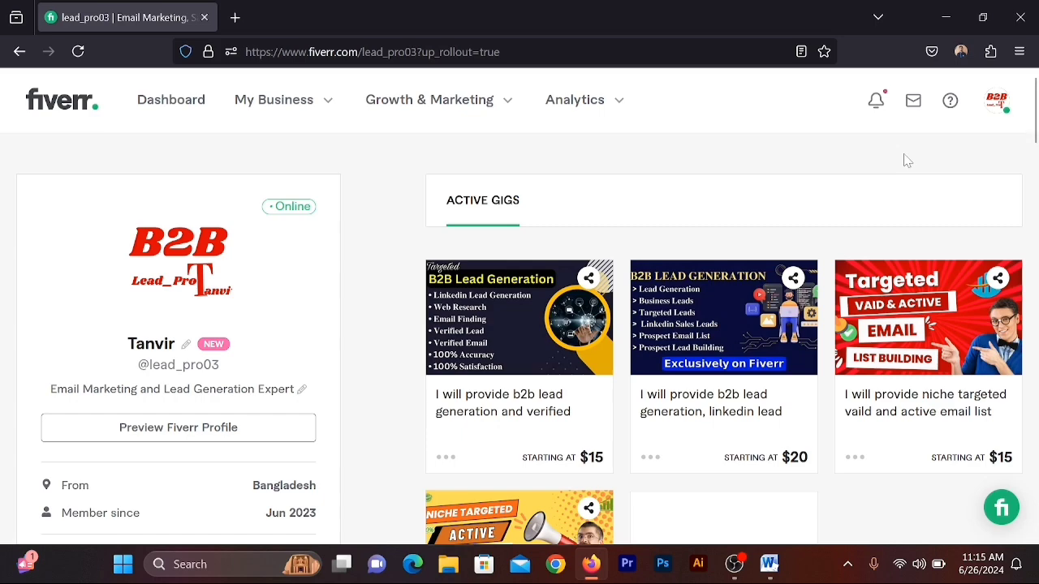
Step: Open the Help & Support page from the footer of the Fiverr profile page
scroll(373, 288, down, 10)
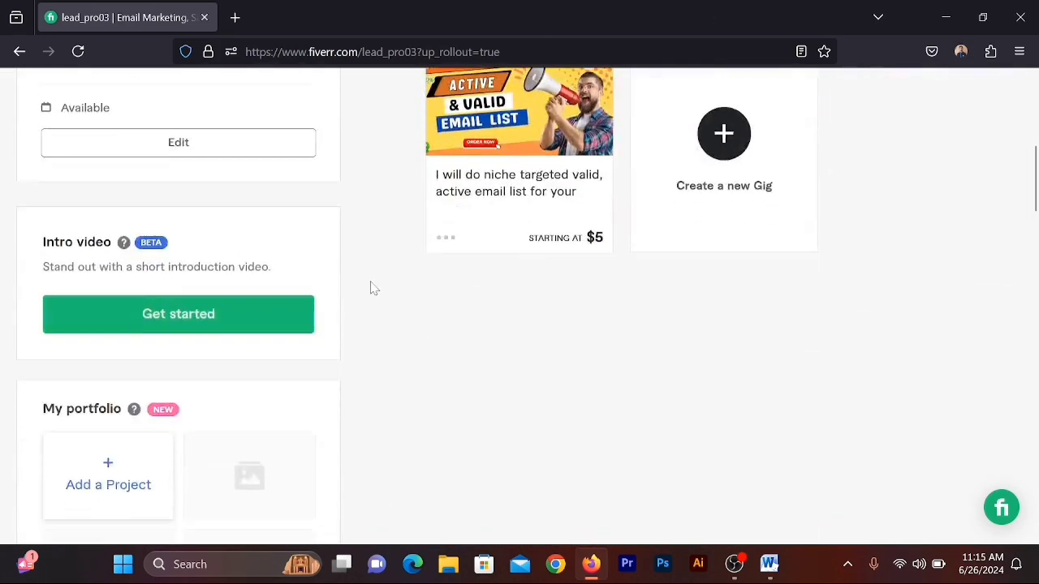
scroll(374, 288, down, 15)
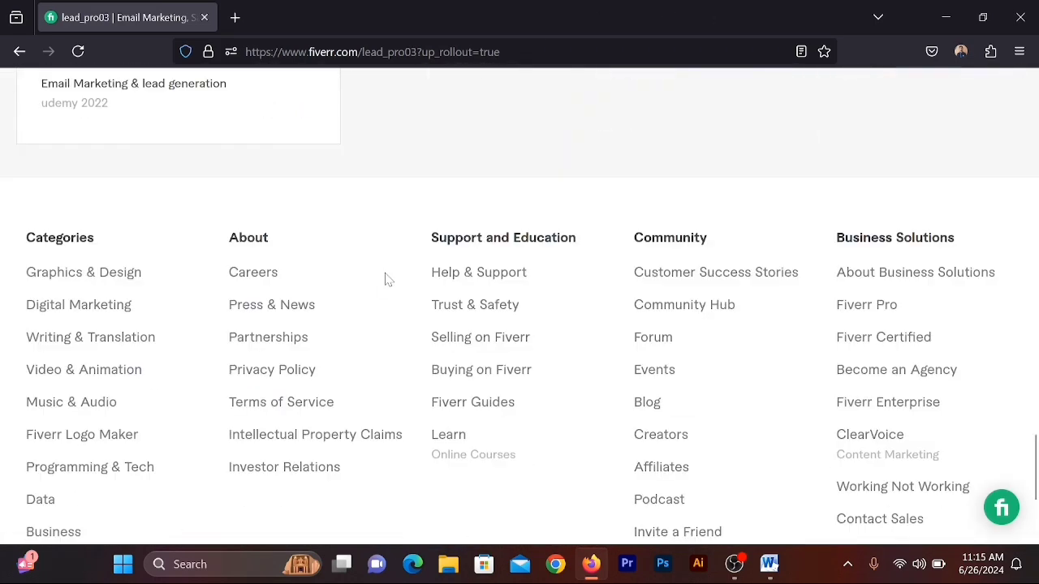
scroll(390, 258, up, 4)
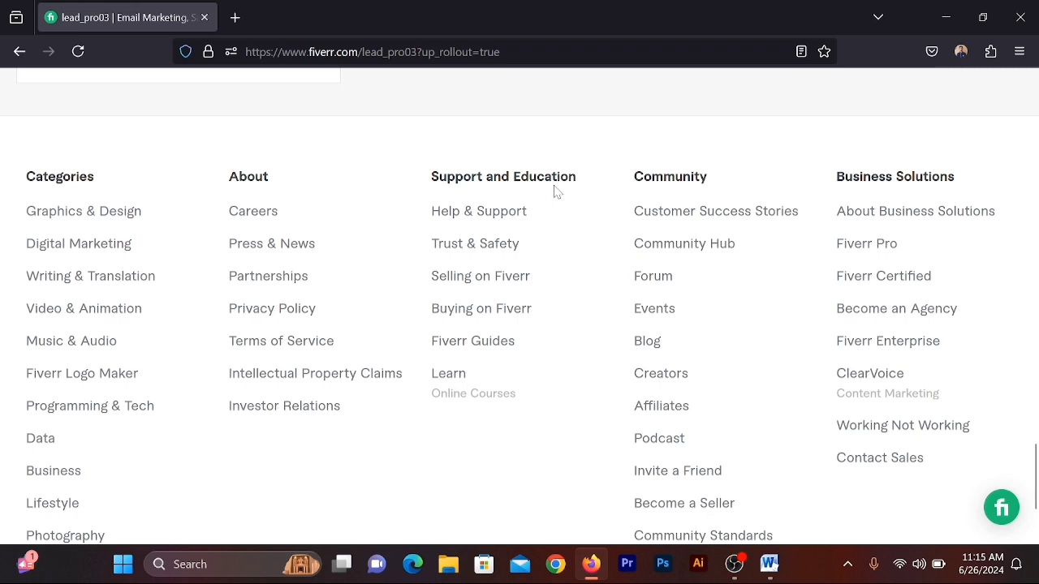
click(477, 216)
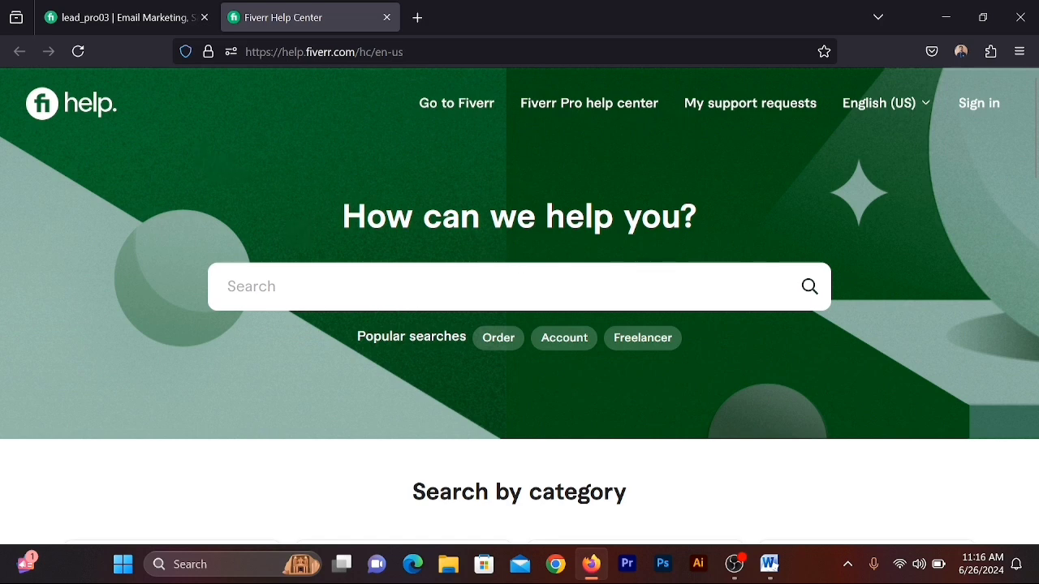
Step: Open the Gigs category in the Help Center and go to its Contact us page
scroll(353, 218, down, 5)
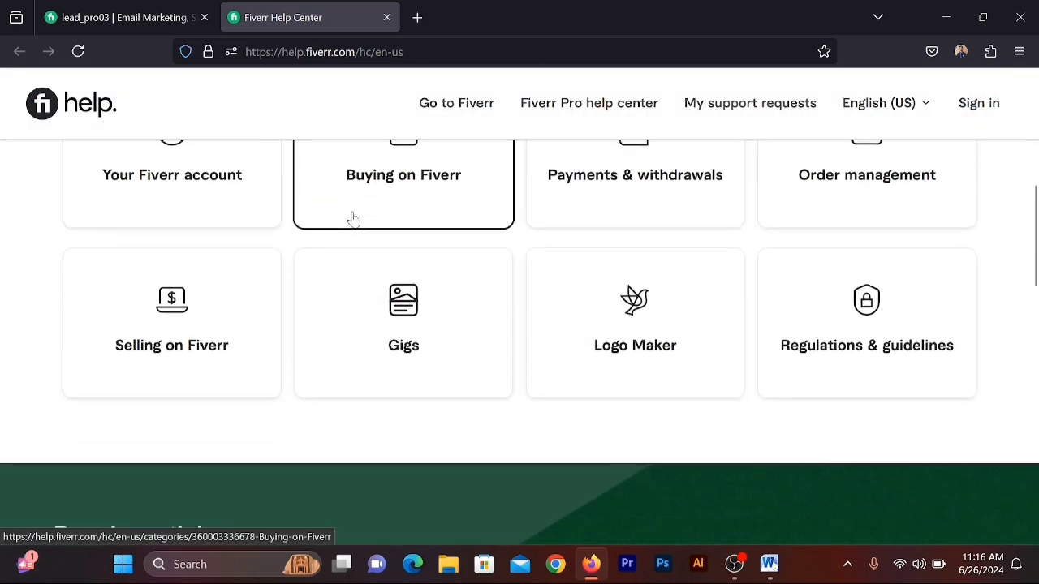
scroll(353, 218, down, 1)
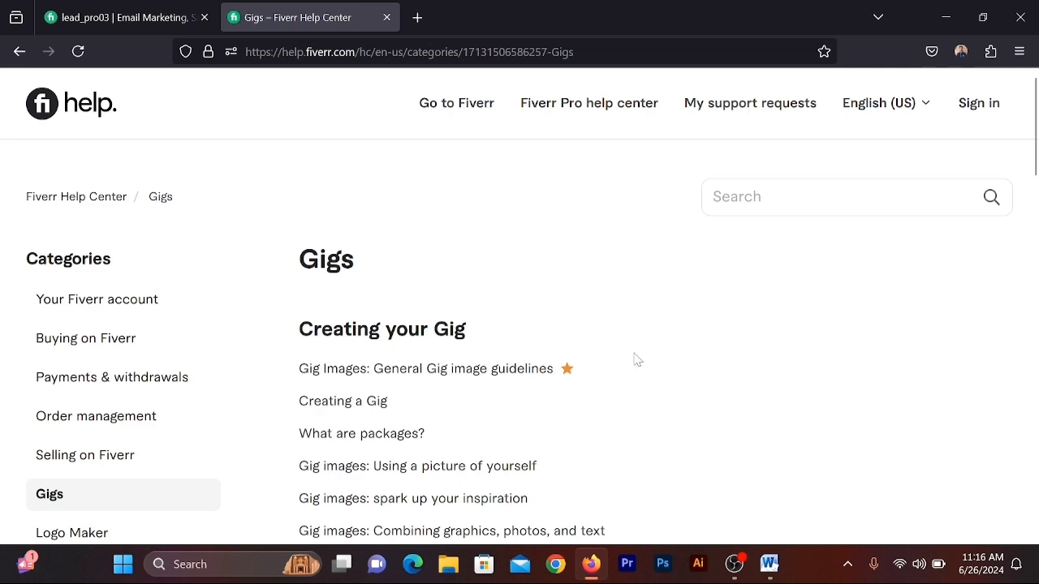
scroll(465, 258, down, 10)
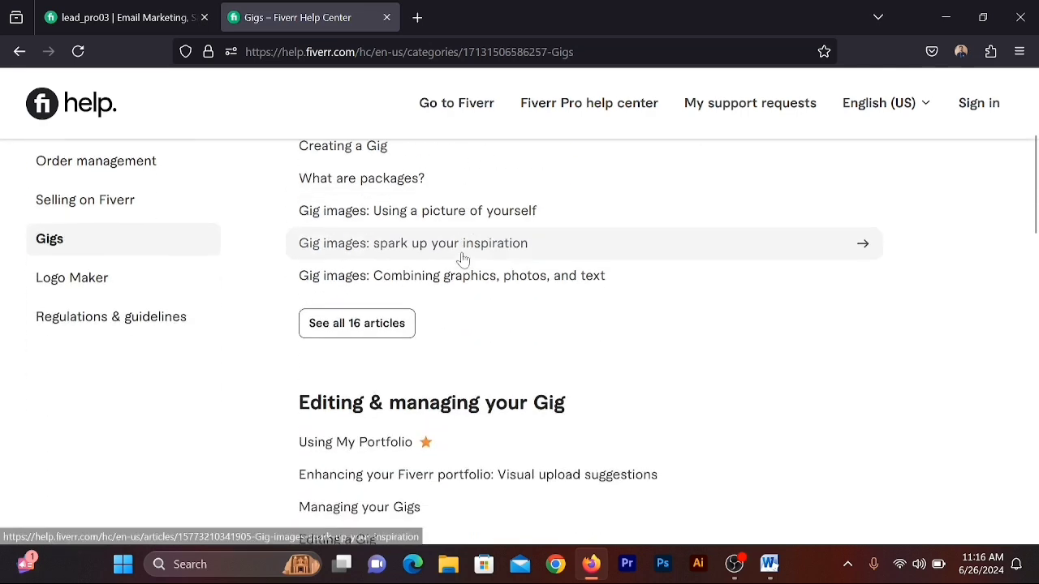
scroll(464, 264, down, 10)
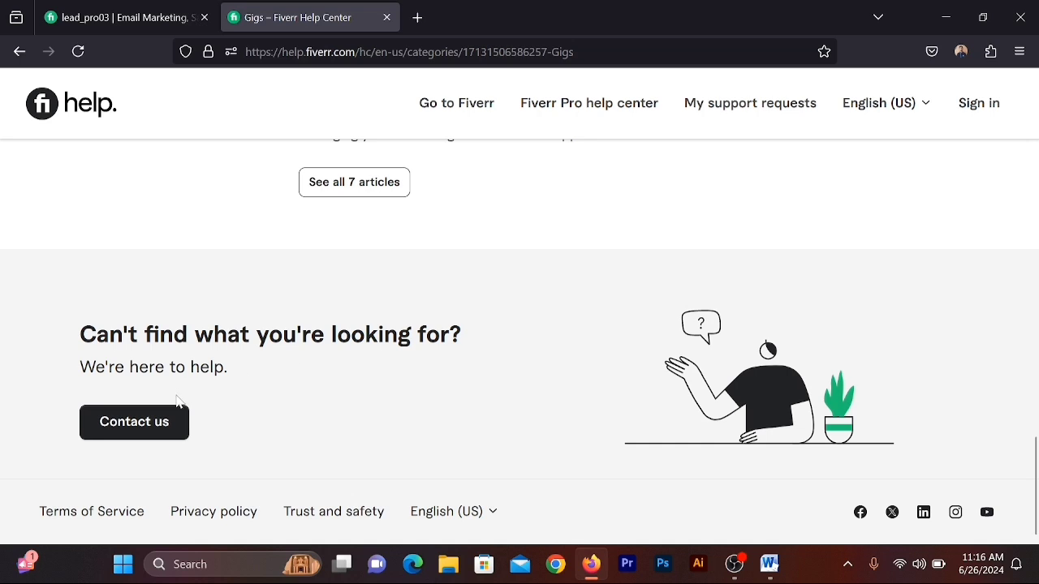
click(145, 431)
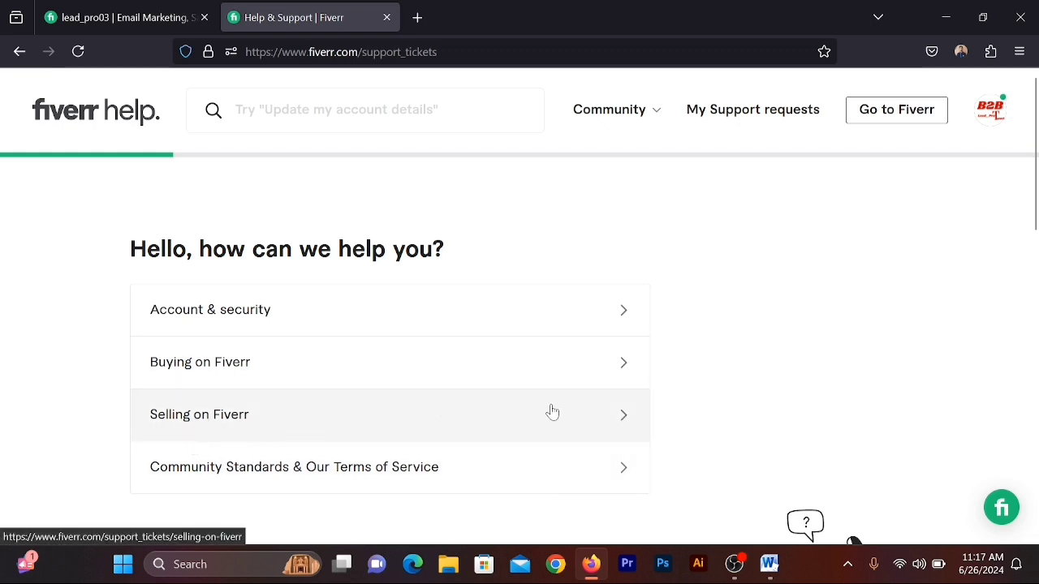
Step: Choose Selling on Fiverr, Gigs and Gig status as the support topic
click(600, 429)
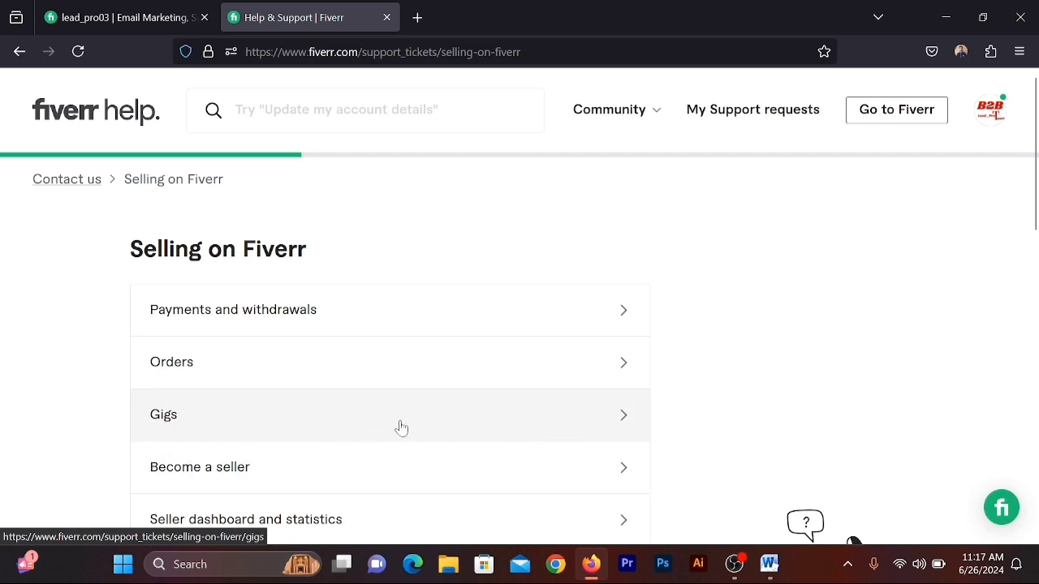
click(594, 418)
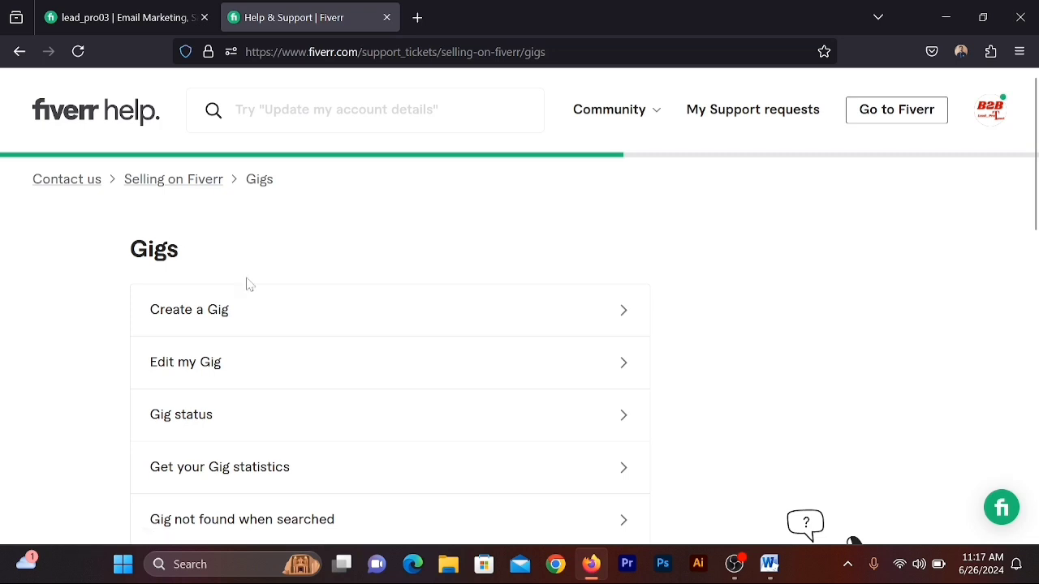
scroll(203, 304, down, 3)
scroll(208, 304, up, 3)
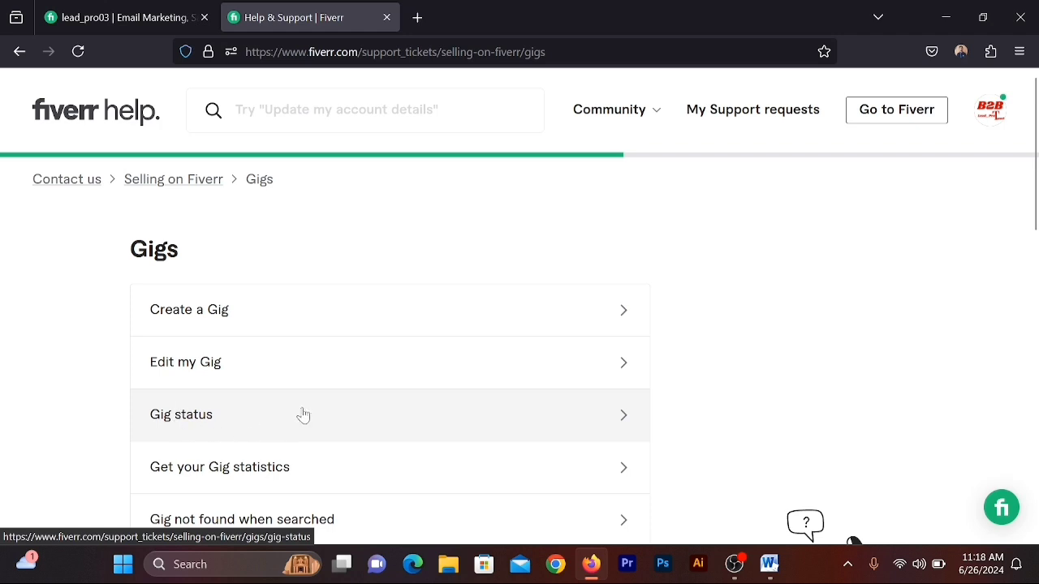
click(623, 422)
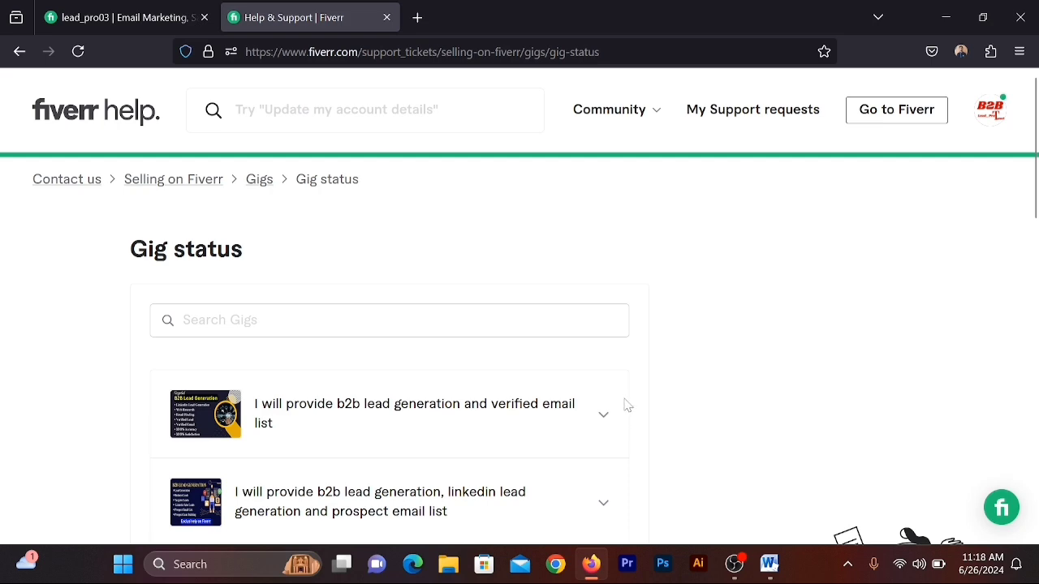
Step: Look through the listed gigs and check the status of "I will do niche targeted valid, active email list for your business"
scroll(625, 405, down, 3)
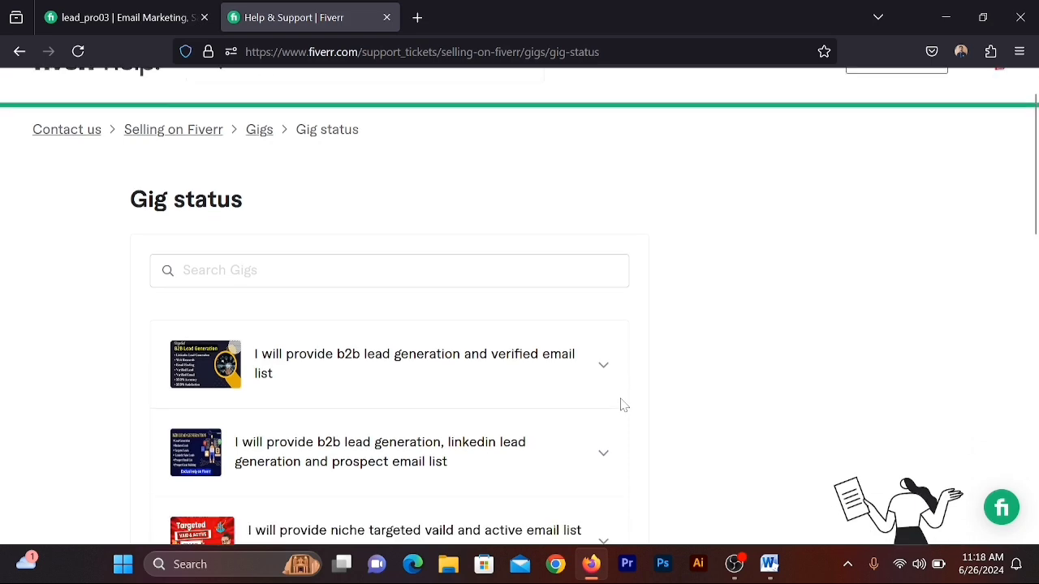
scroll(622, 405, down, 3)
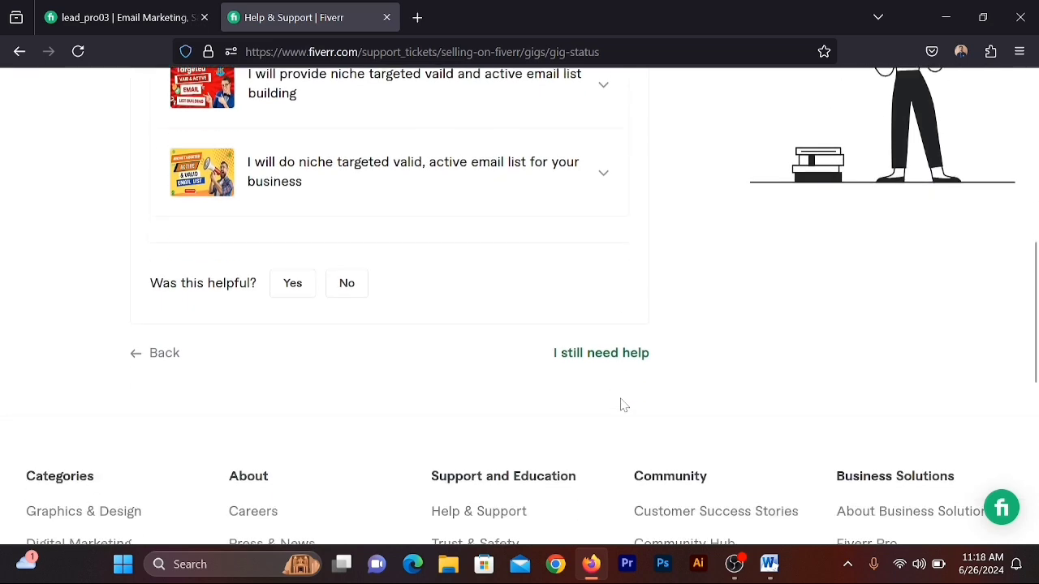
scroll(622, 405, up, 7)
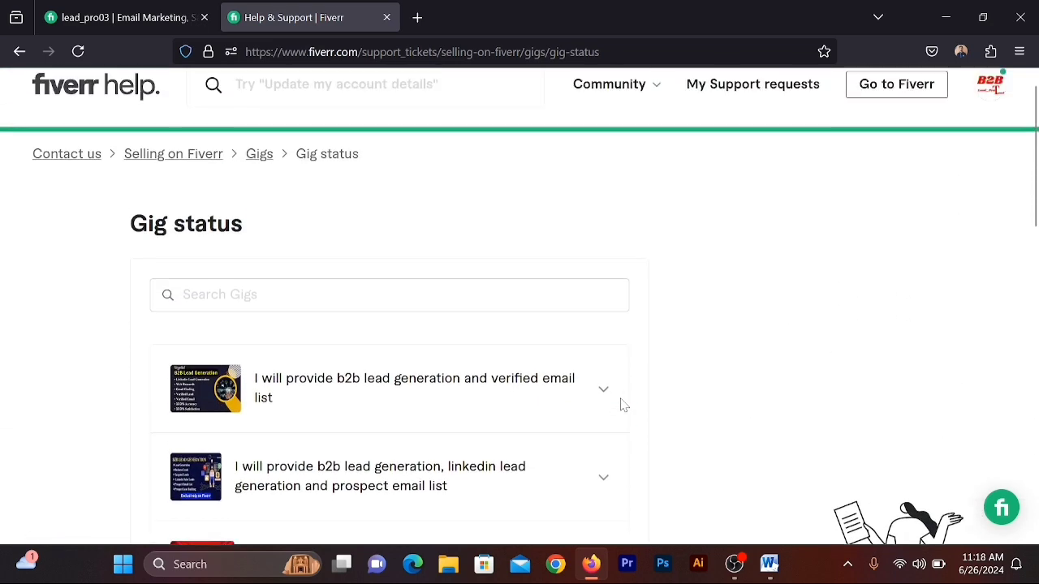
scroll(623, 405, down, 3)
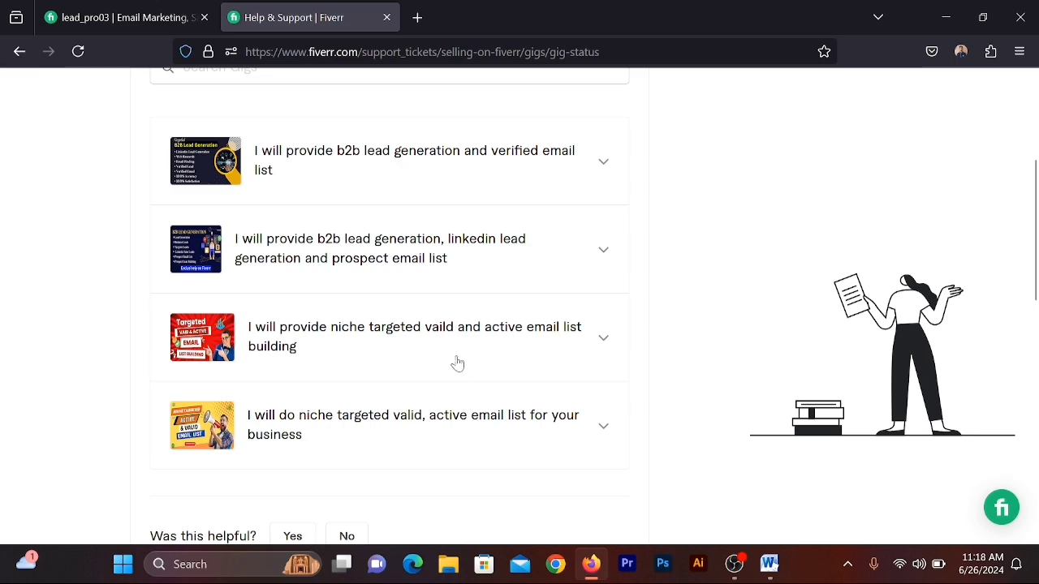
scroll(463, 379, down, 3)
scroll(467, 379, up, 1)
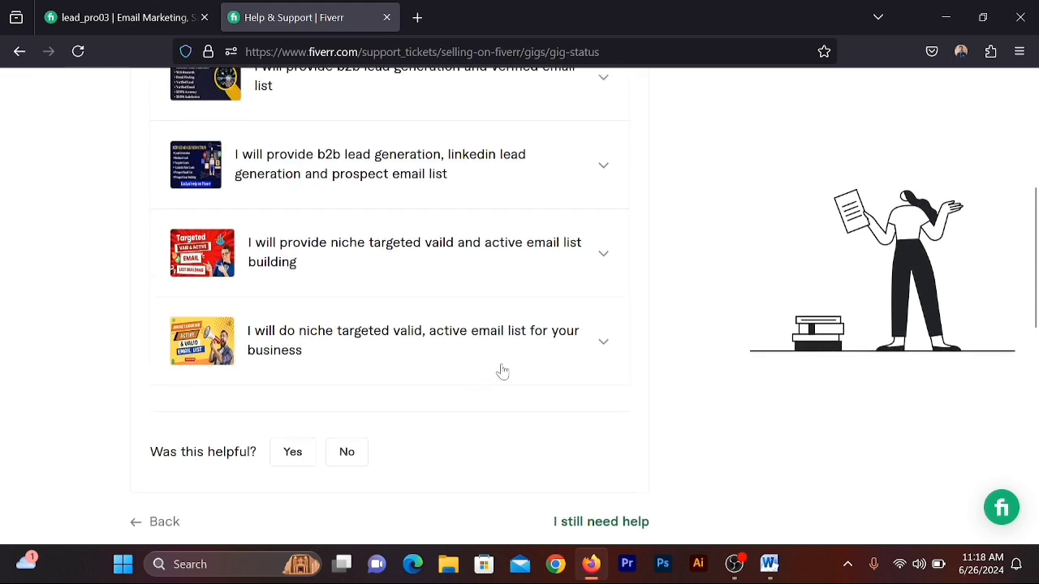
scroll(604, 264, up, 2)
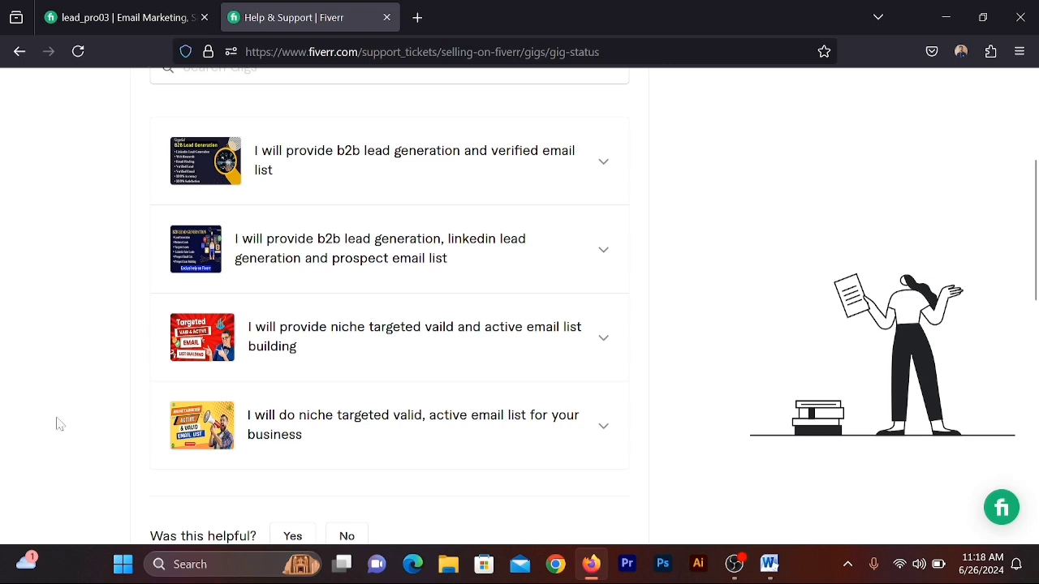
click(604, 431)
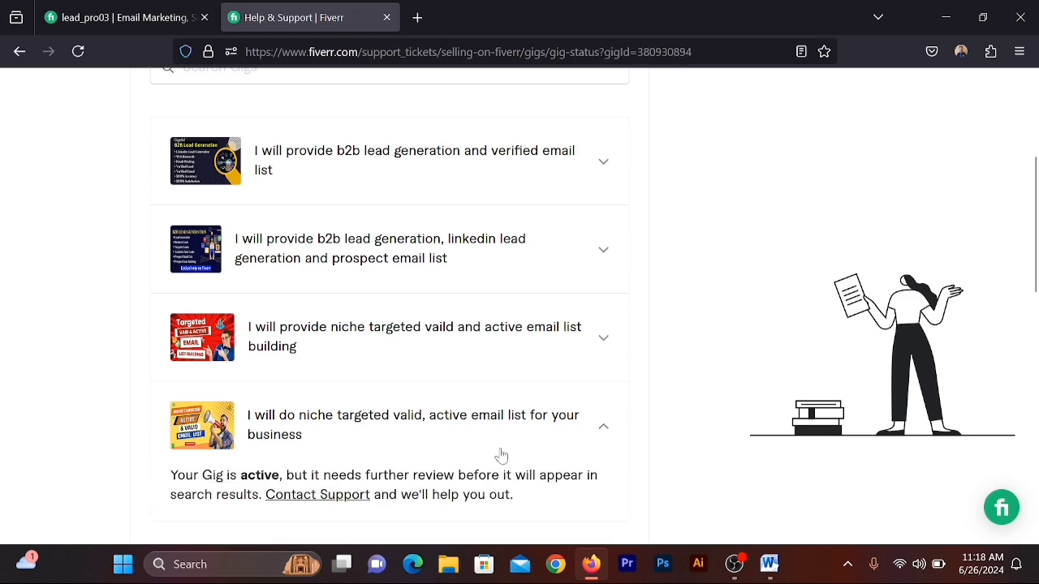
scroll(501, 454, down, 2)
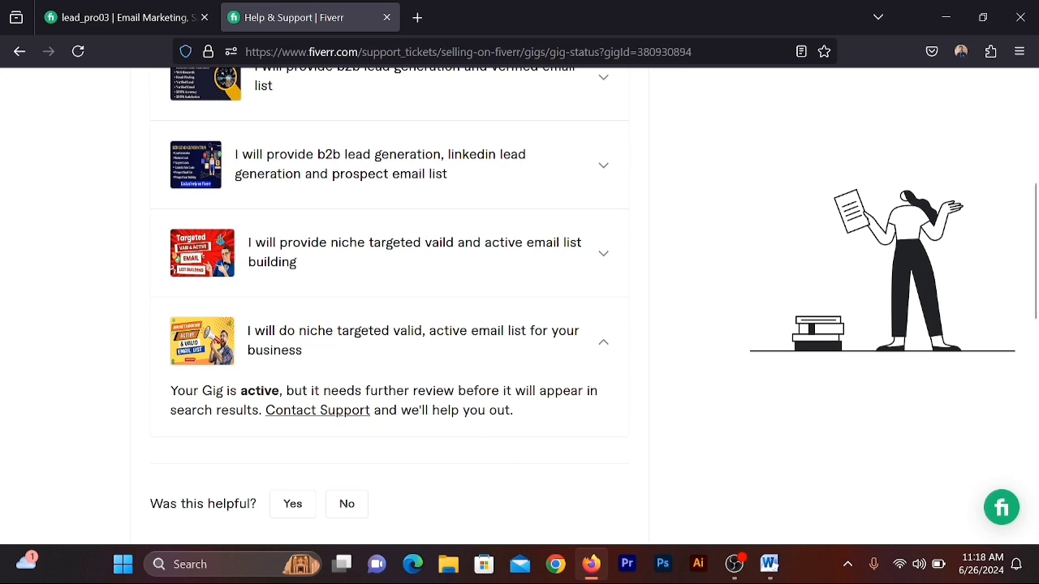
scroll(527, 378, up, 2)
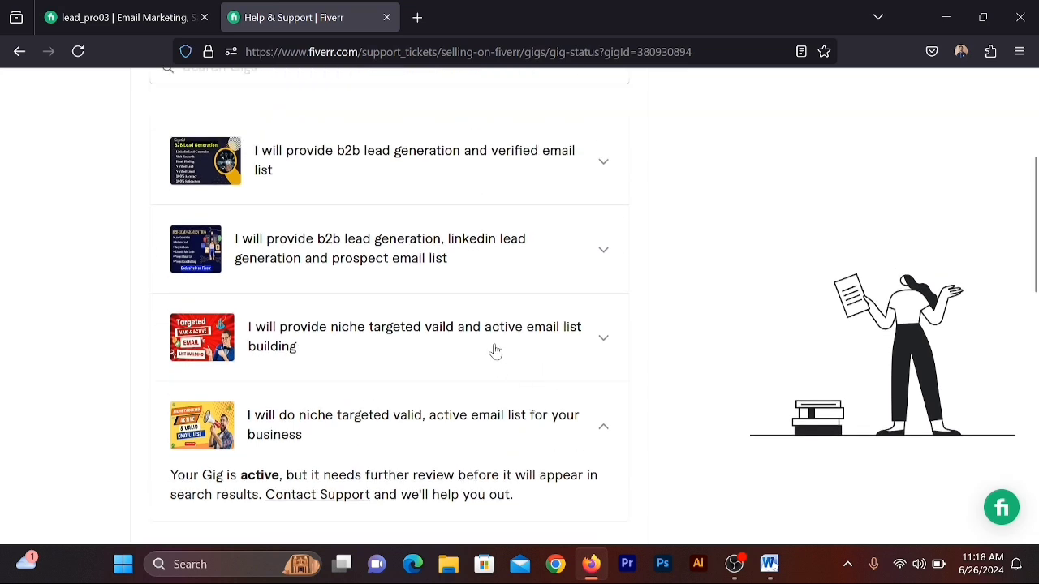
Step: Check the status details of the "b2b lead generation and verified email list" gig, then collapse them
click(603, 165)
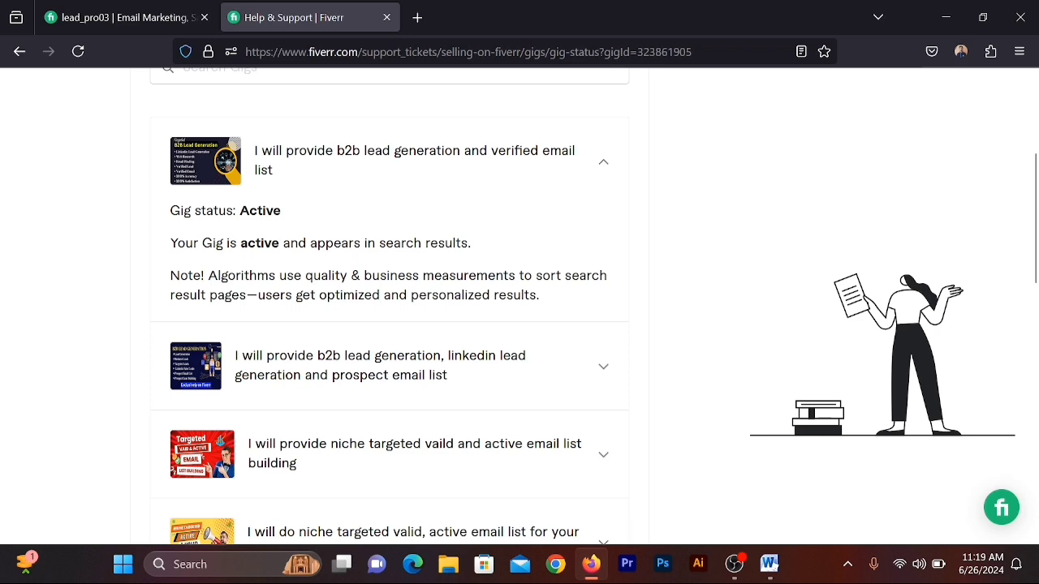
drag(186, 243, 601, 315)
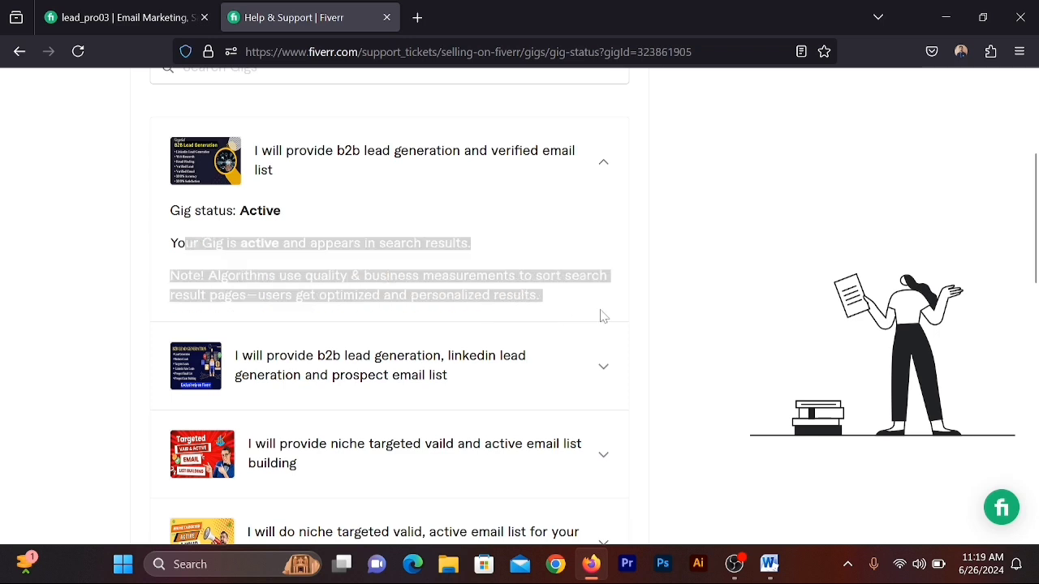
click(663, 271)
click(603, 163)
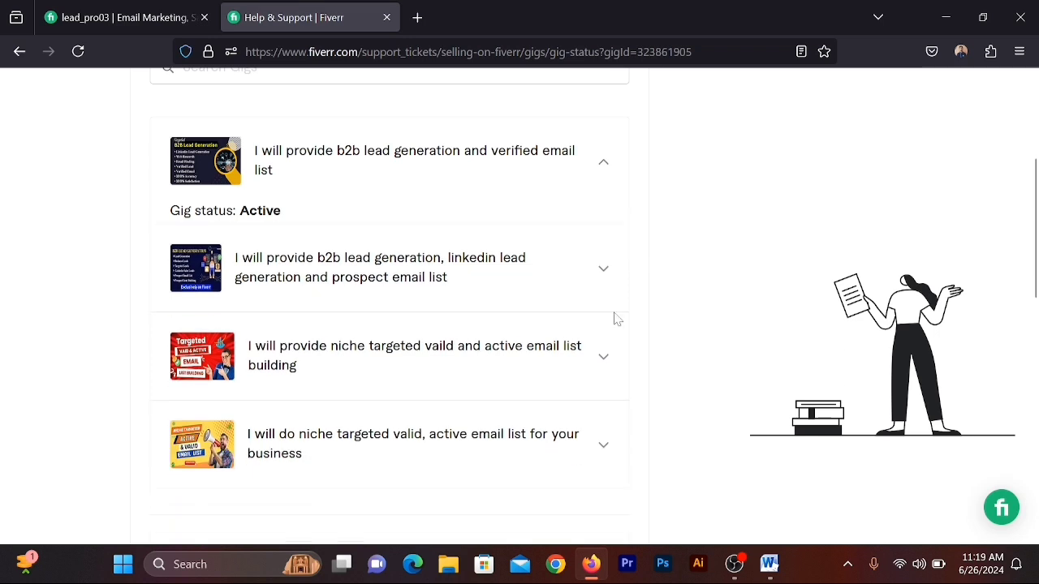
Step: Check the statuses of the "linkedin lead generation and prospect email list" and "niche targeted vaild and active email list building" gigs
click(603, 256)
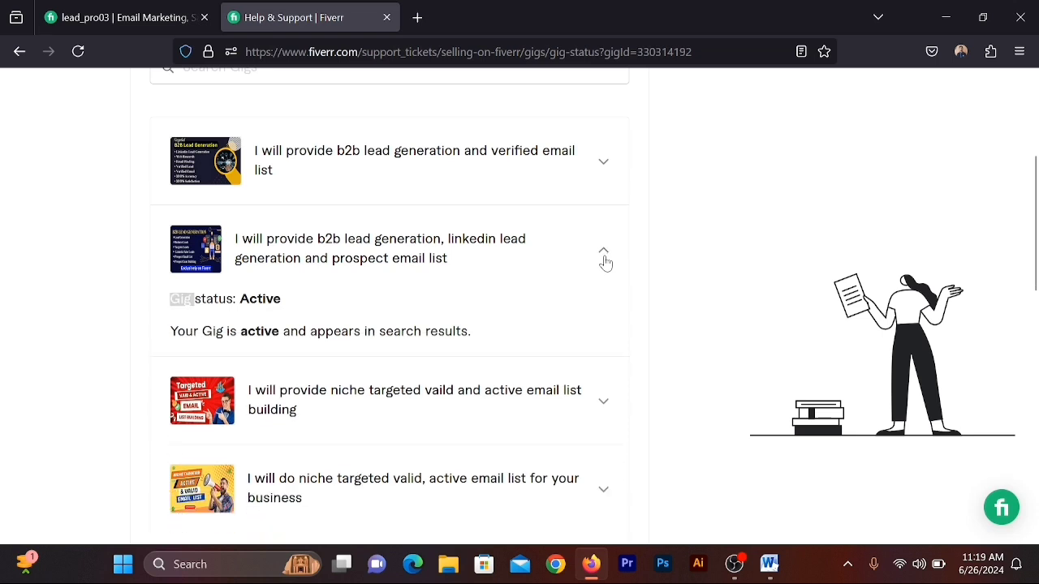
click(603, 258)
click(601, 343)
click(599, 341)
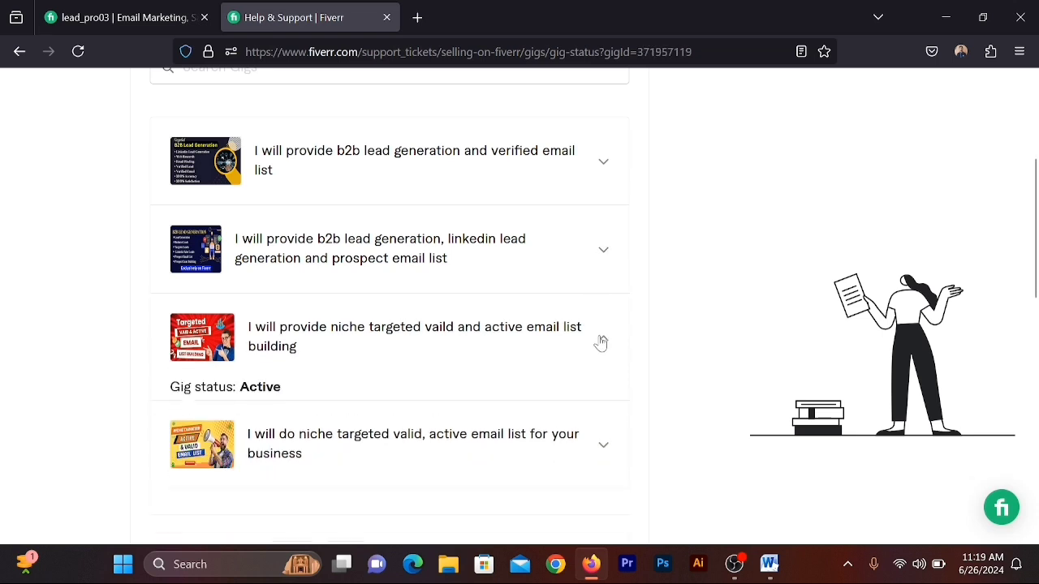
Step: Open the Contact Support request form for the "niche targeted valid, active email list for your business" gig
scroll(598, 343, down, 2)
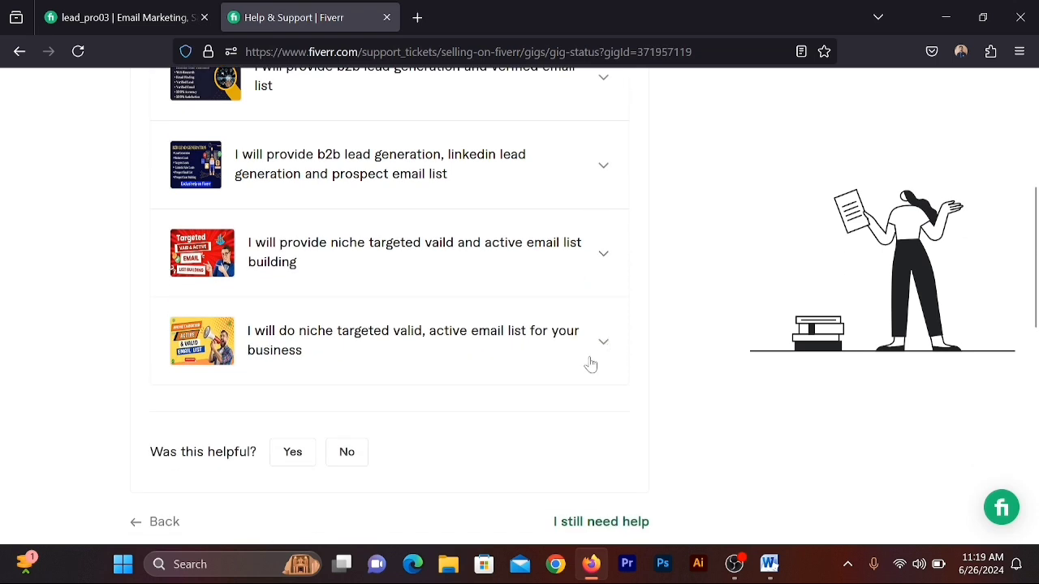
click(599, 355)
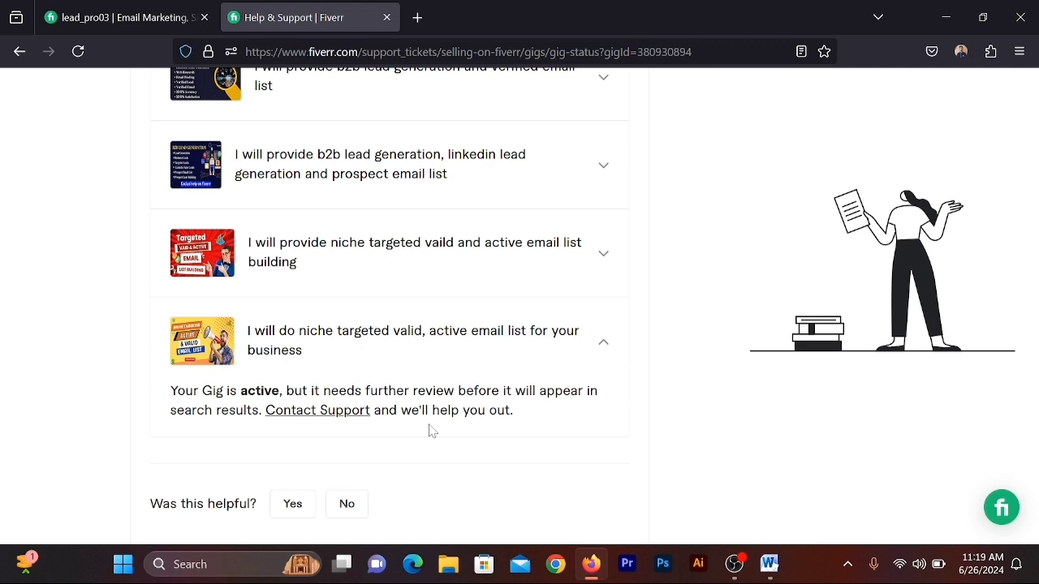
click(336, 415)
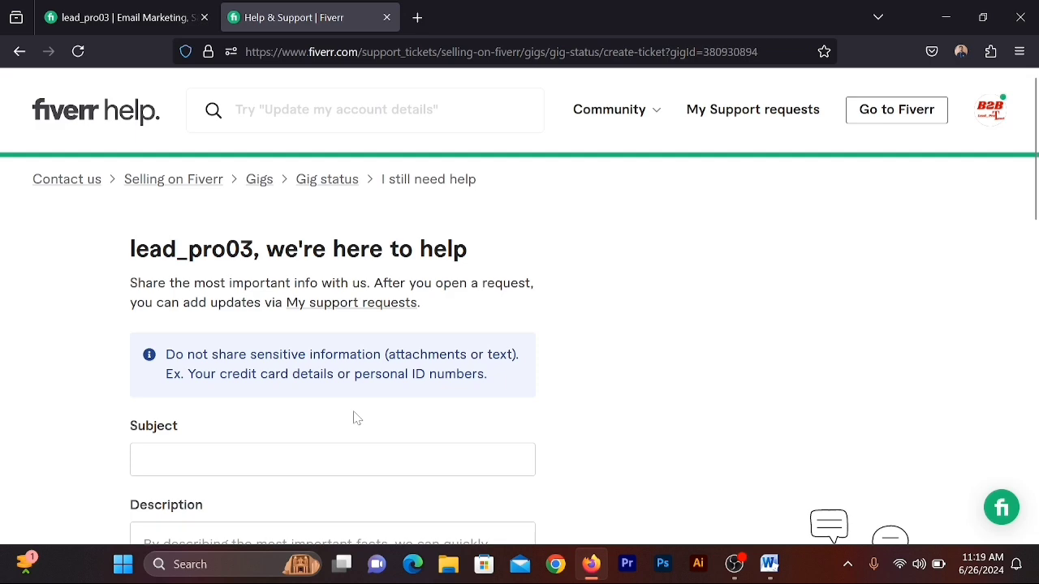
Step: Review the support request form's Subject, Description, Gig and attachment fields
scroll(451, 410, down, 3)
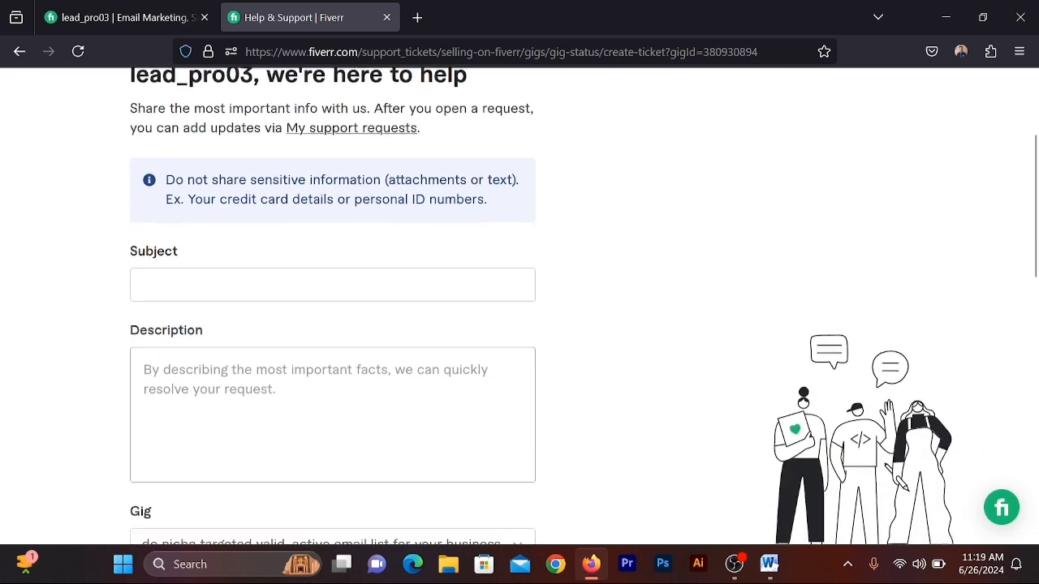
scroll(473, 406, down, 2)
scroll(473, 403, up, 3)
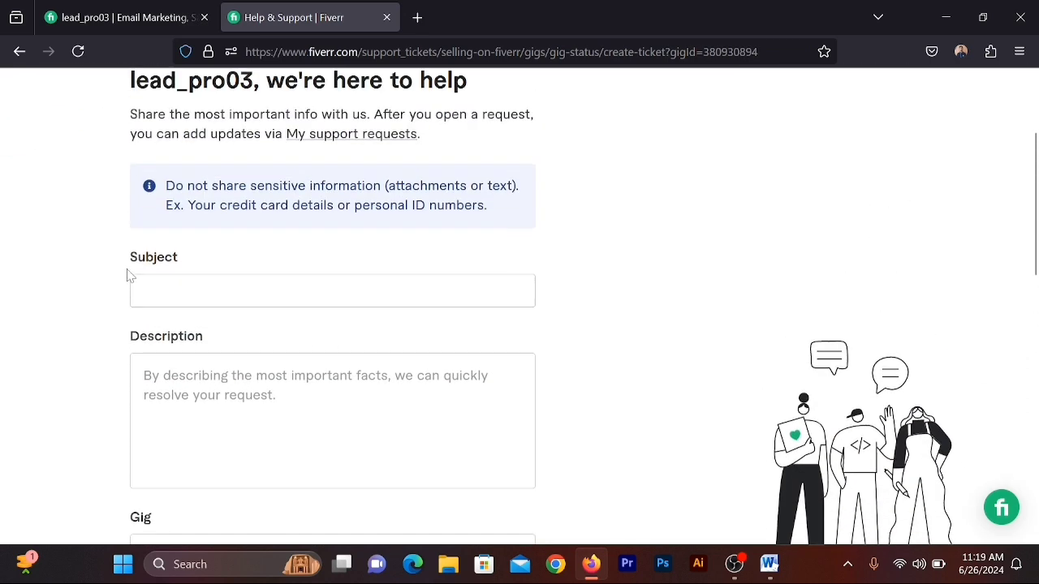
click(136, 290)
key(Tab)
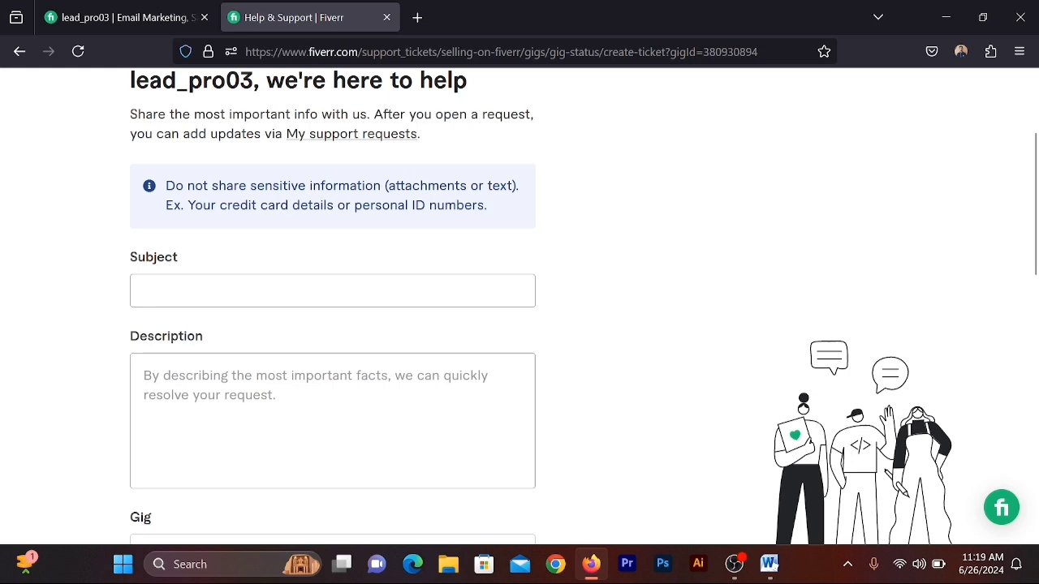
scroll(221, 529, down, 2)
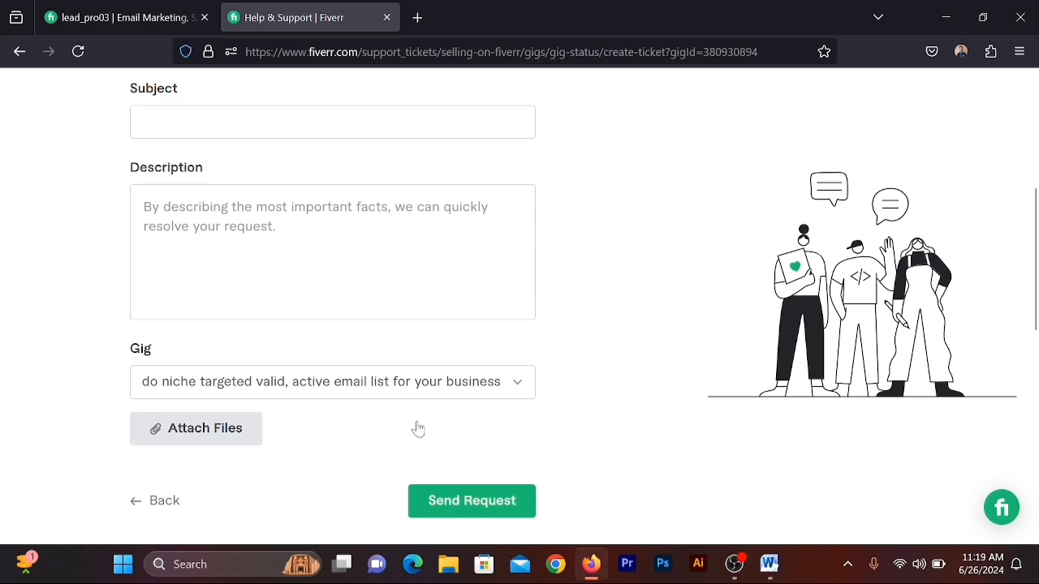
scroll(418, 429, up, 4)
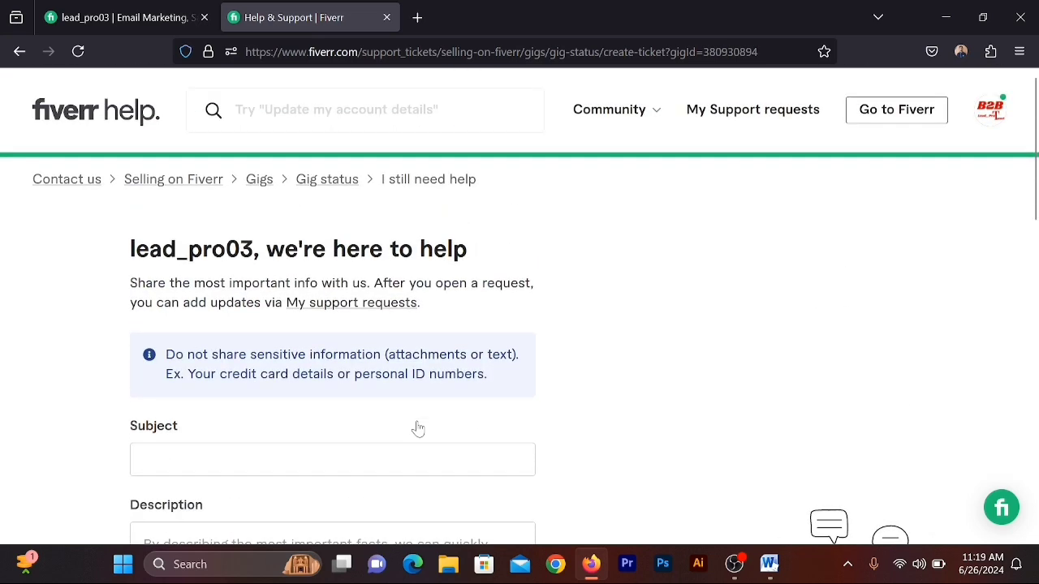
Step: Check the status of the "niche targeted valid, active email list for your business" gig again and open its Contact Support form
scroll(417, 429, down, 1)
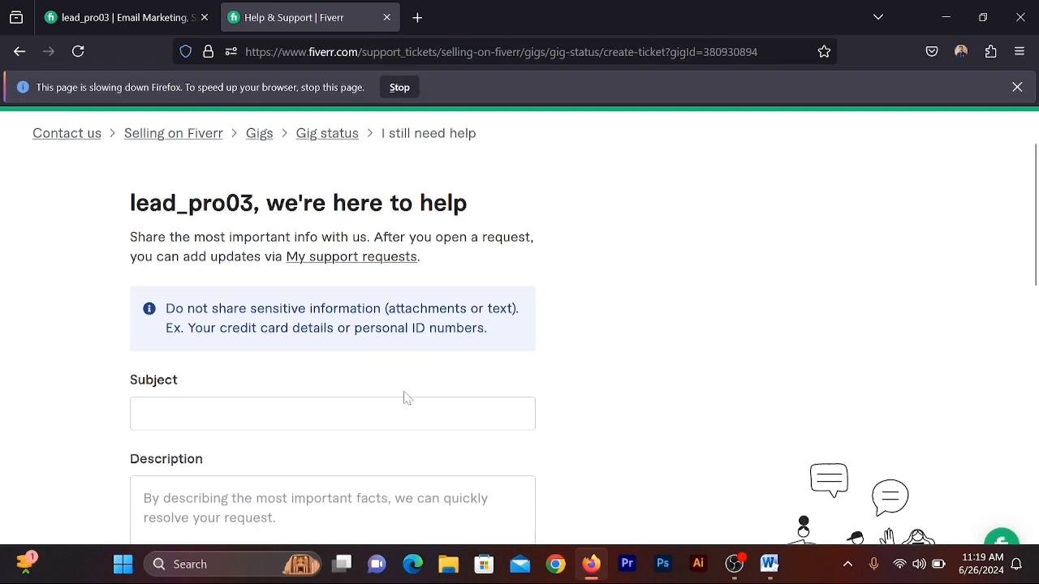
scroll(190, 411, down, 2)
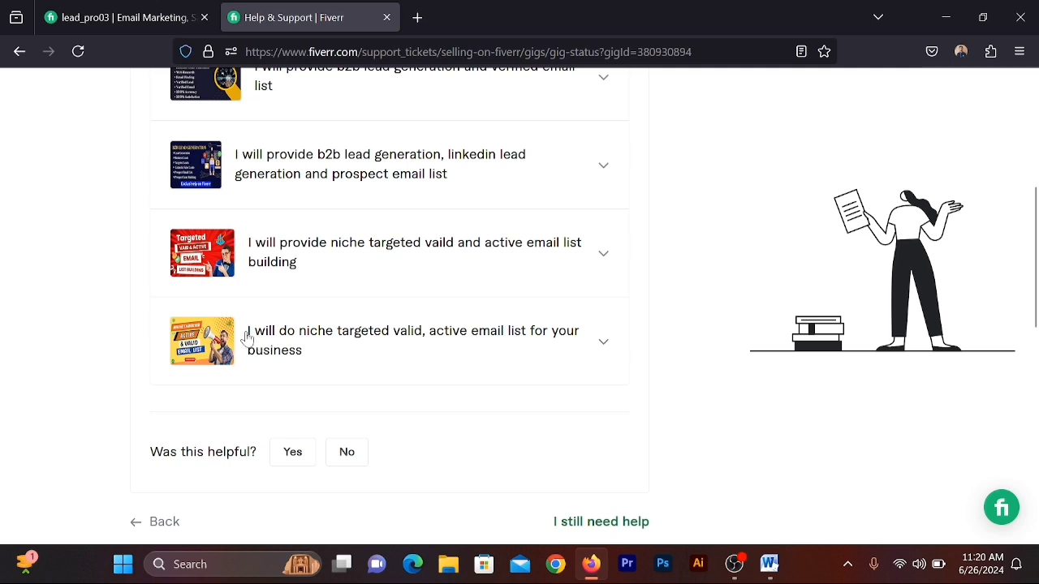
drag(249, 338, 354, 360)
click(355, 359)
click(603, 341)
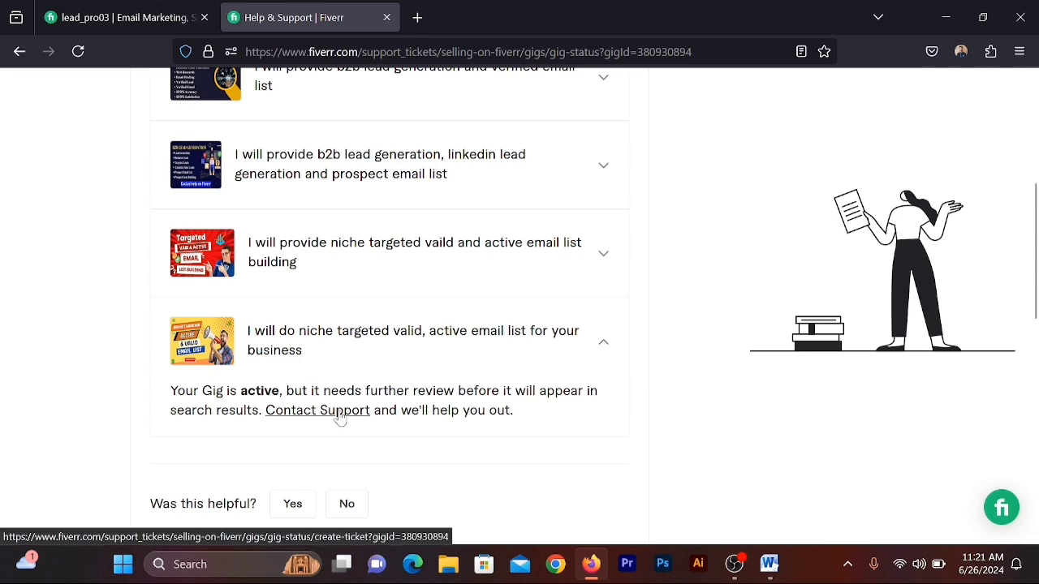
click(340, 416)
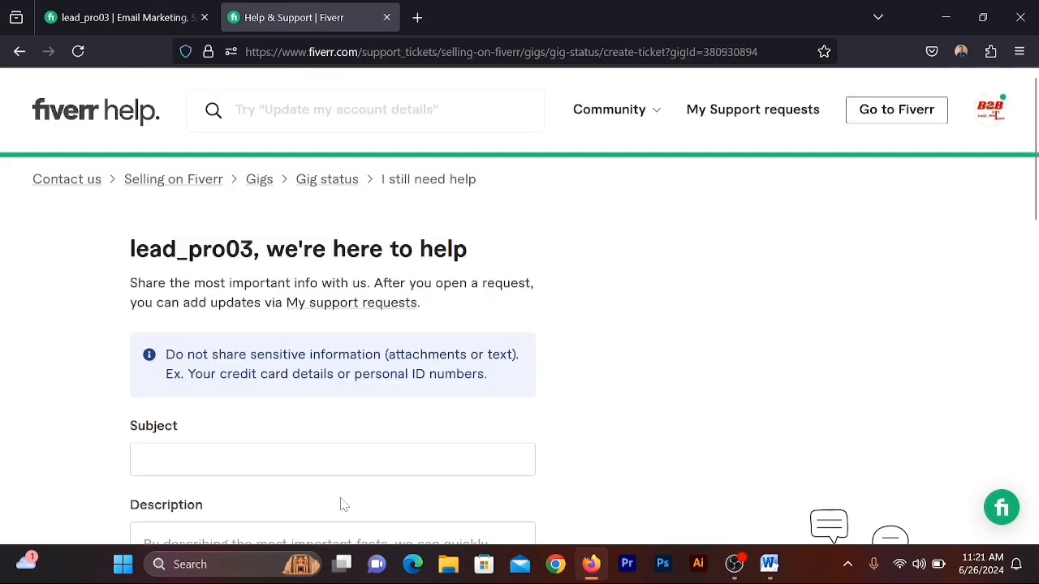
Step: Examine the support request form from the Subject and Description fields to the Gig selection, file attachment and send option
scroll(344, 505, down, 2)
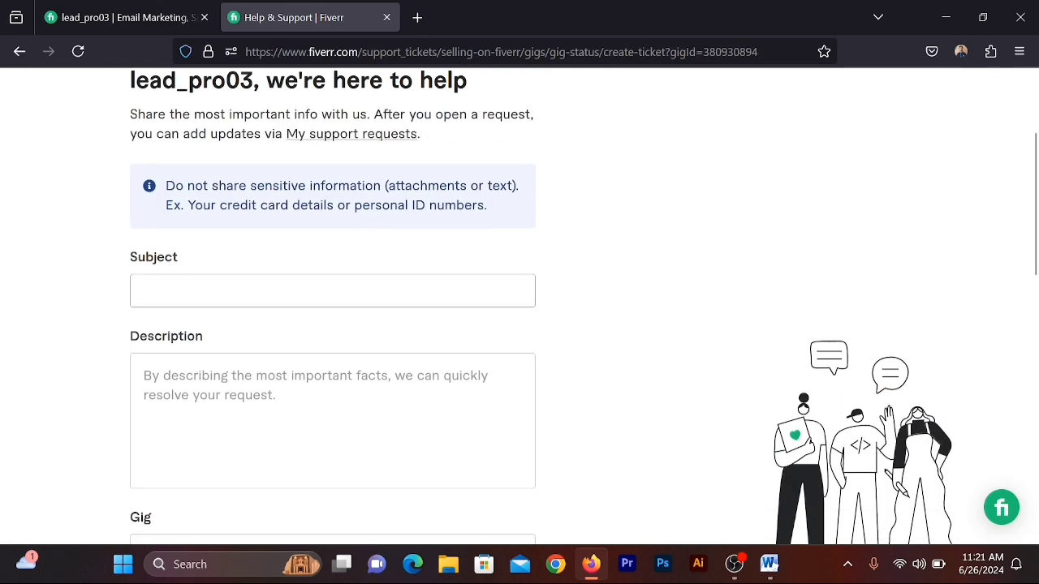
click(235, 291)
click(254, 366)
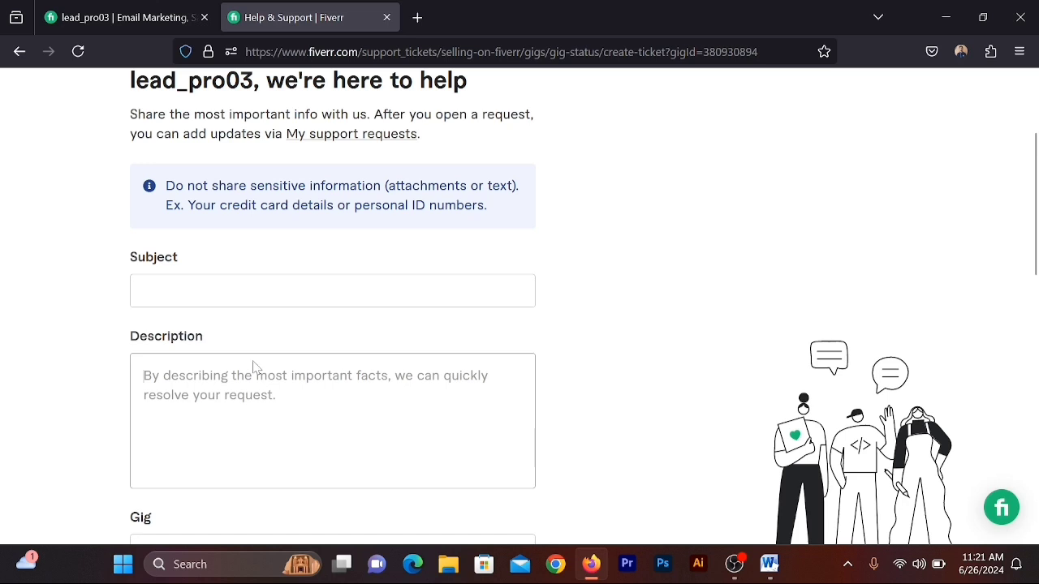
scroll(275, 389, down, 1)
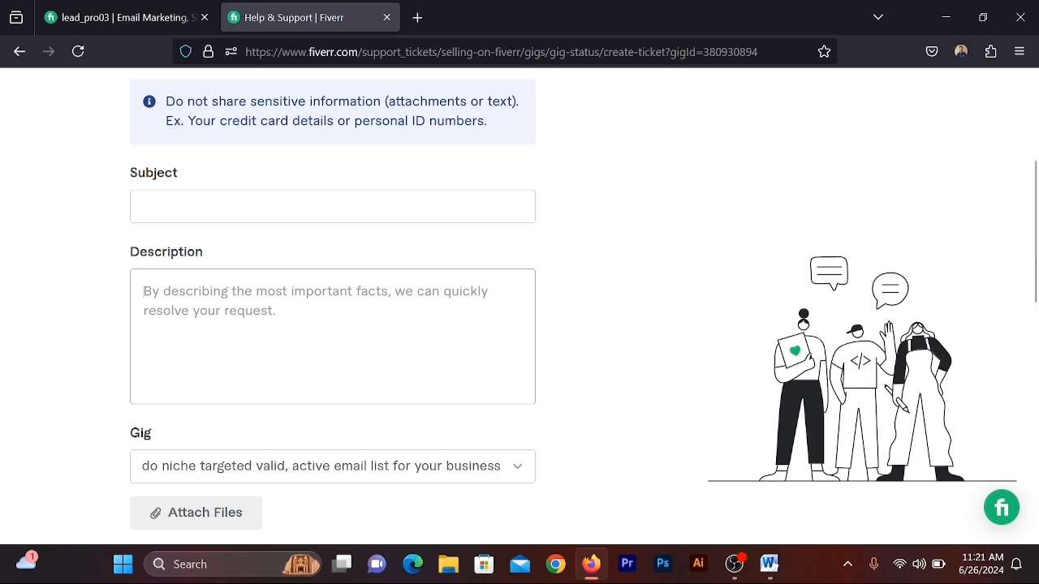
scroll(280, 343, down, 2)
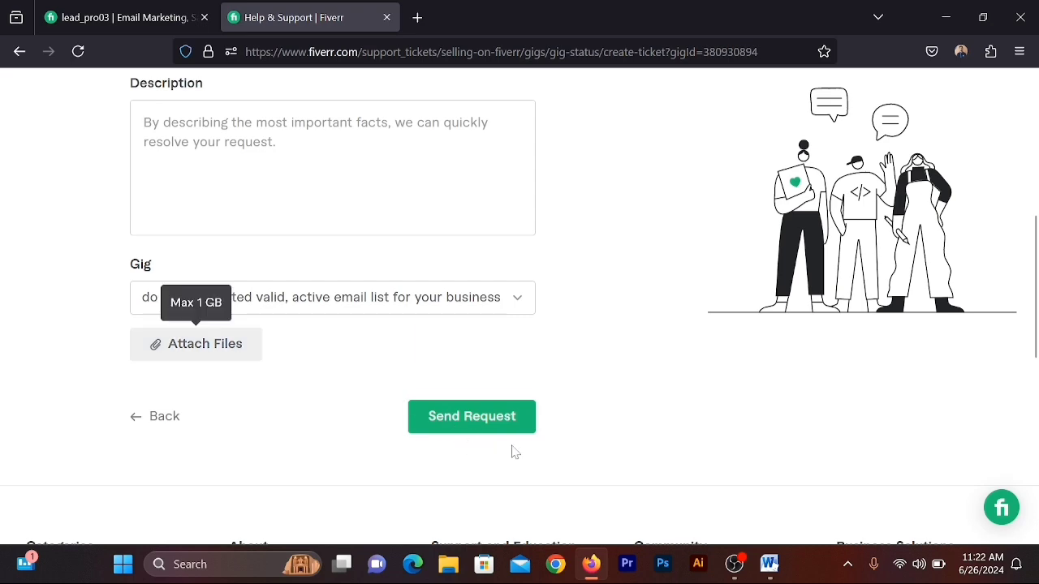
scroll(554, 329, up, 5)
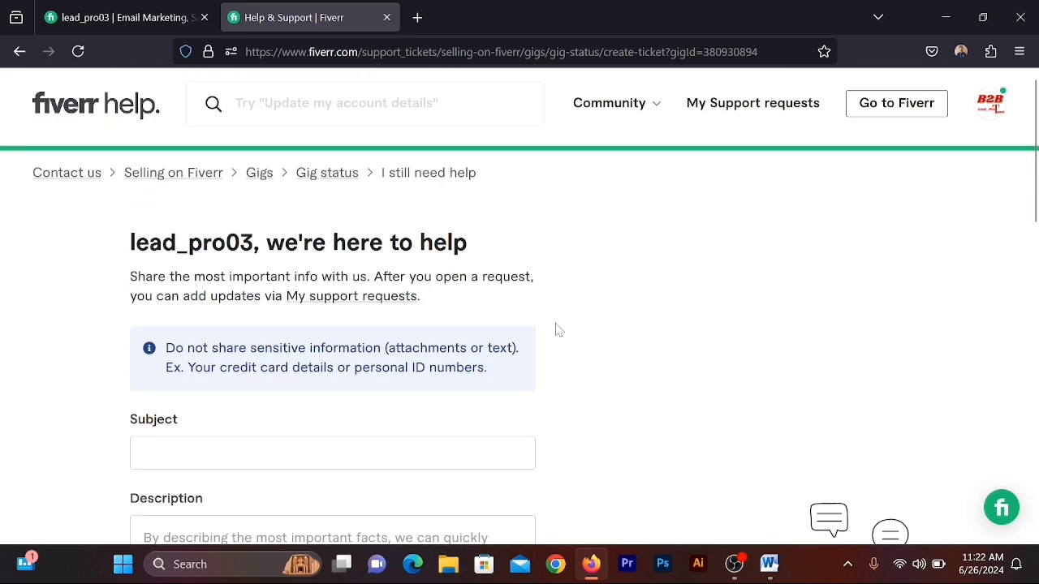
scroll(550, 298, down, 2)
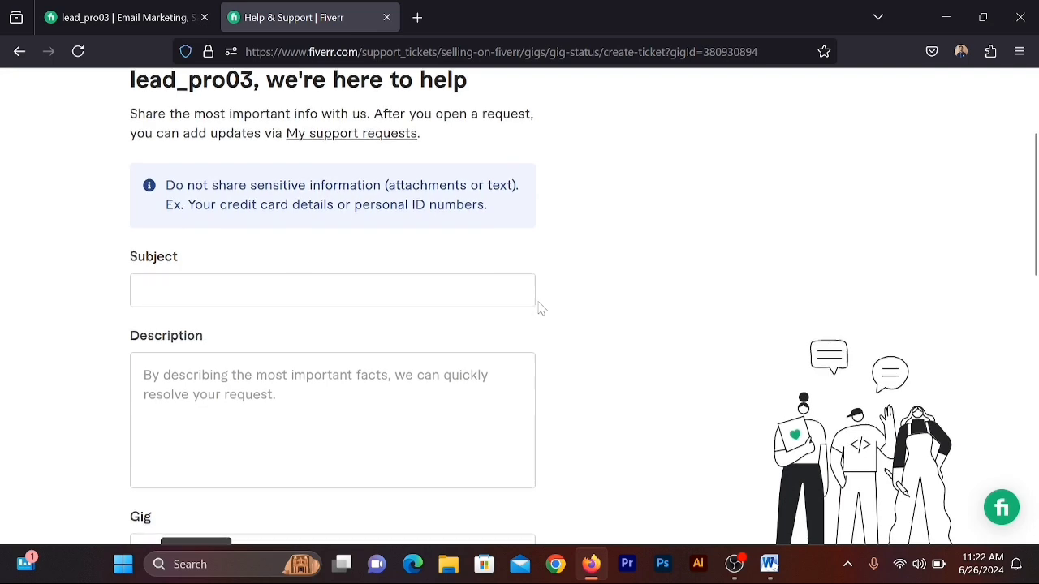
scroll(538, 309, down, 3)
scroll(538, 308, up, 3)
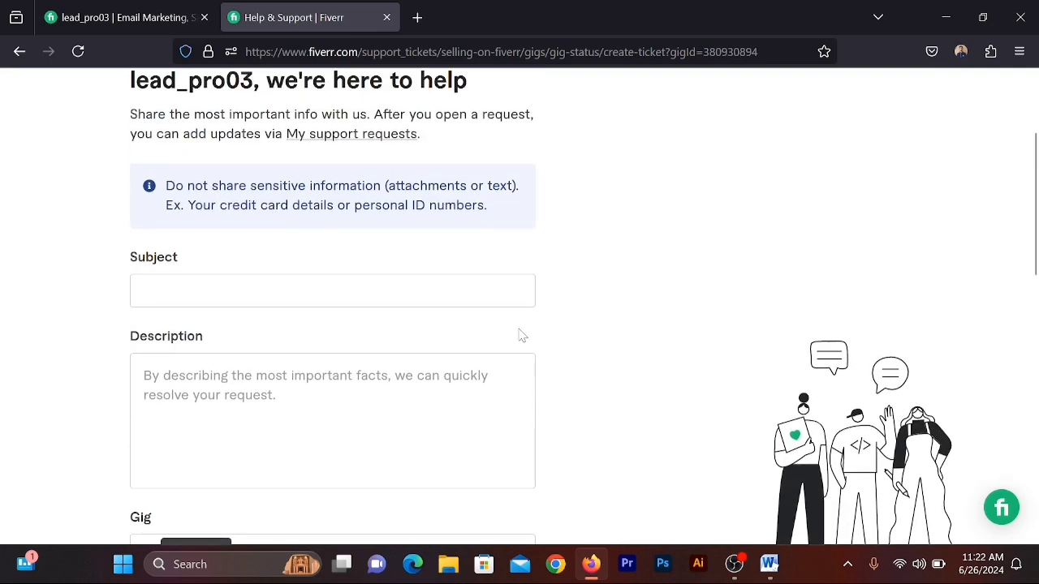
scroll(519, 334, down, 1)
Step: Switch to Word and point out the "Help and Support" item in the "Fiverr Gig Active" list
click(768, 566)
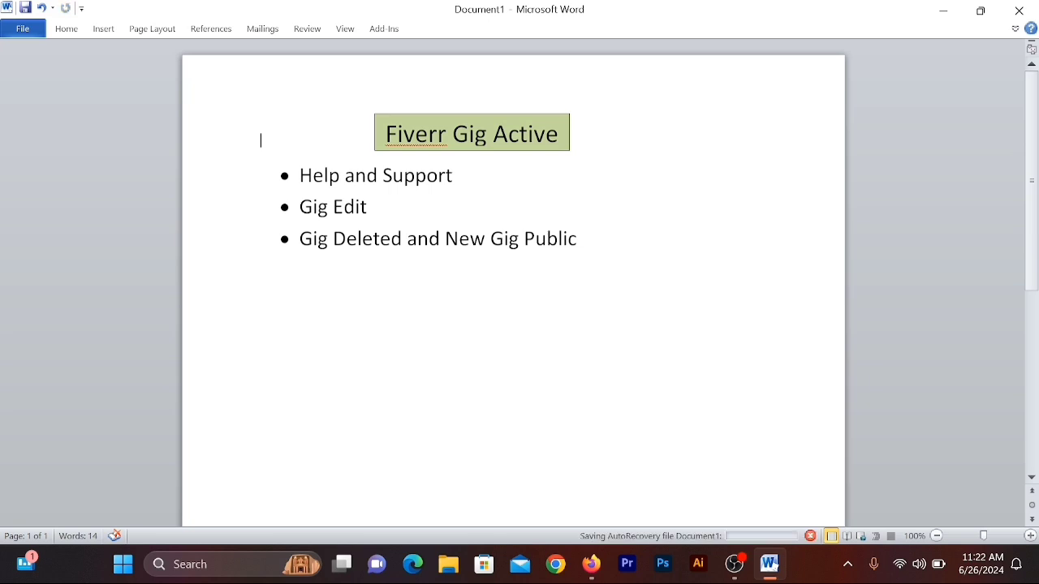
drag(299, 176, 478, 178)
click(502, 182)
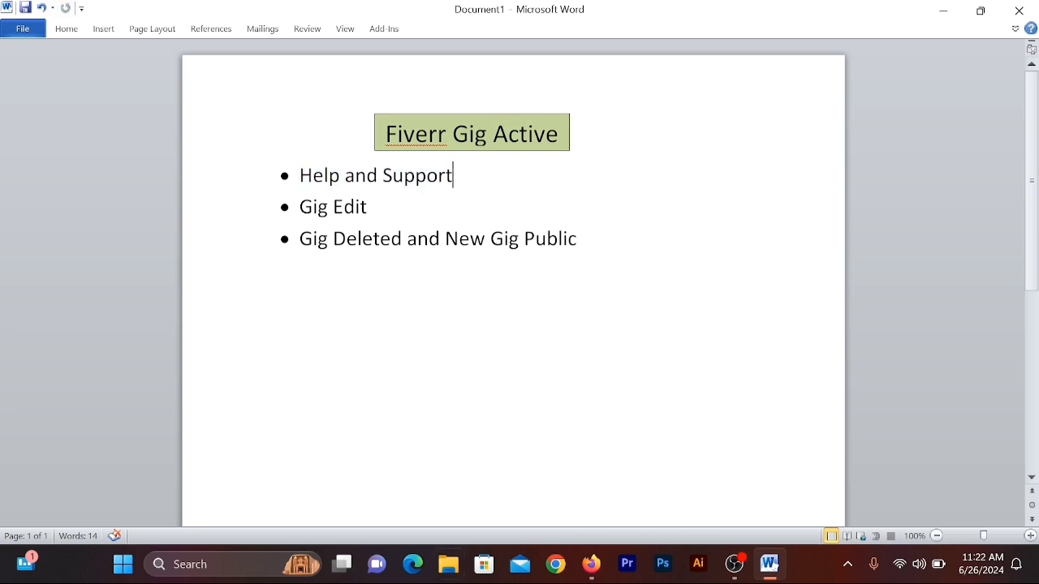
Step: Switch back to Firefox, leave the support request form and close the Help & Support page and the browser
click(591, 564)
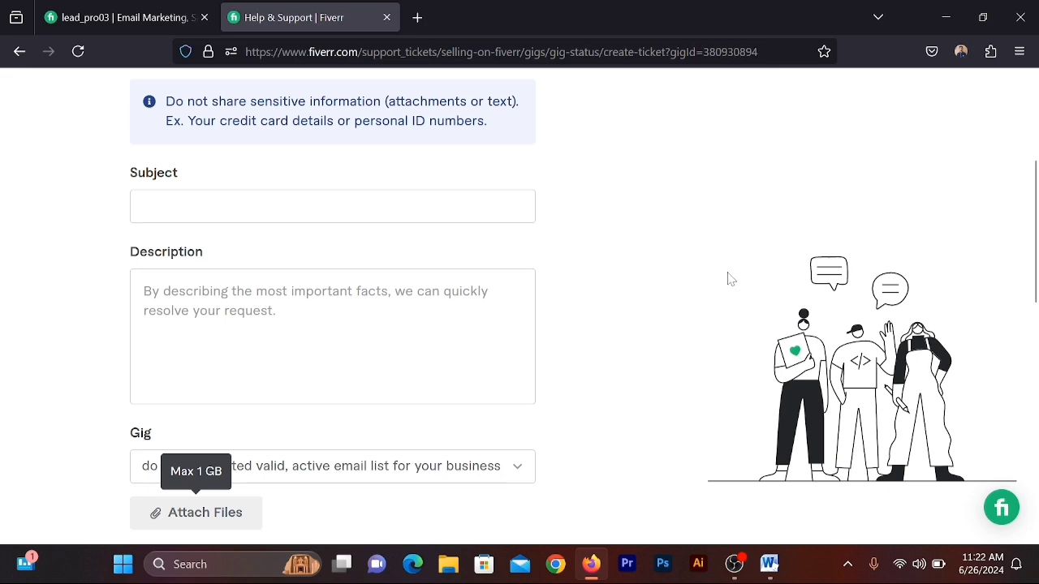
scroll(727, 278, up, 3)
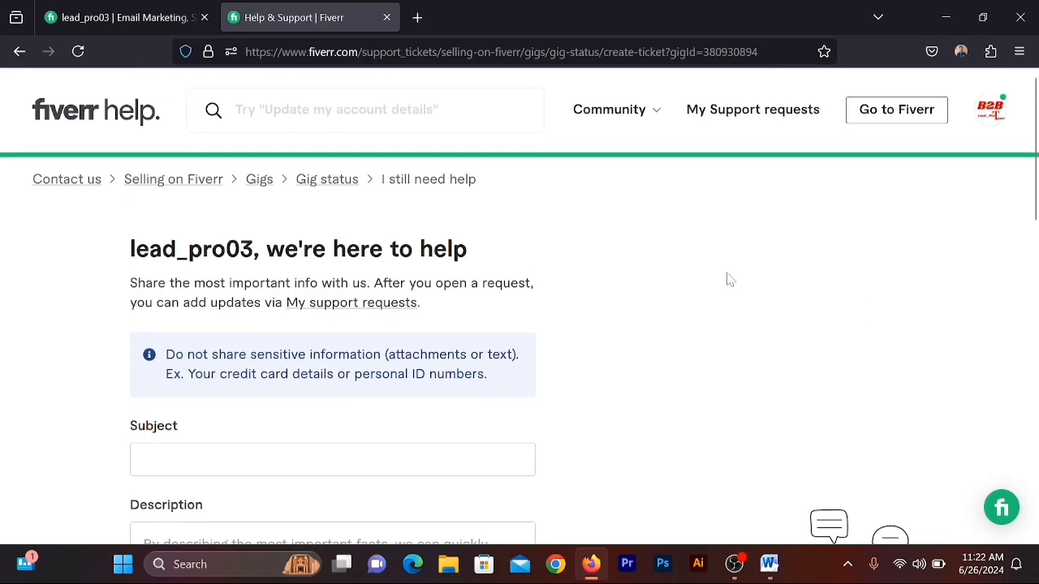
click(11, 52)
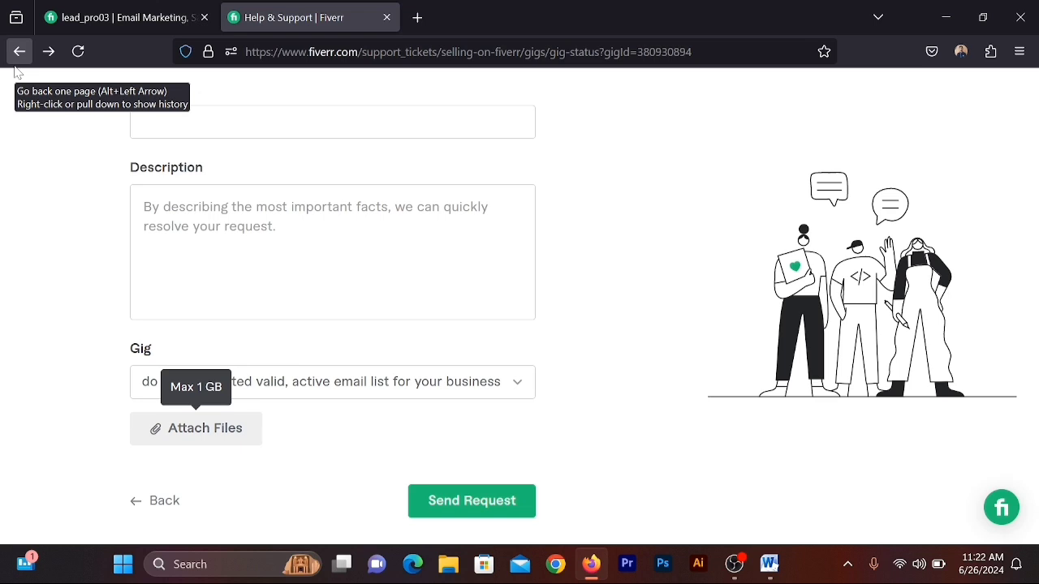
click(18, 53)
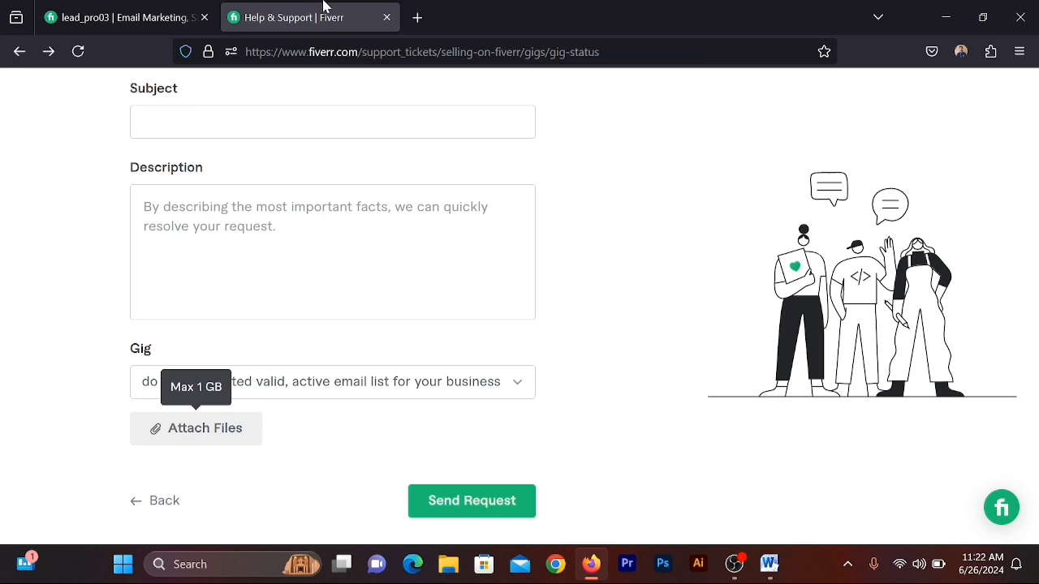
click(386, 17)
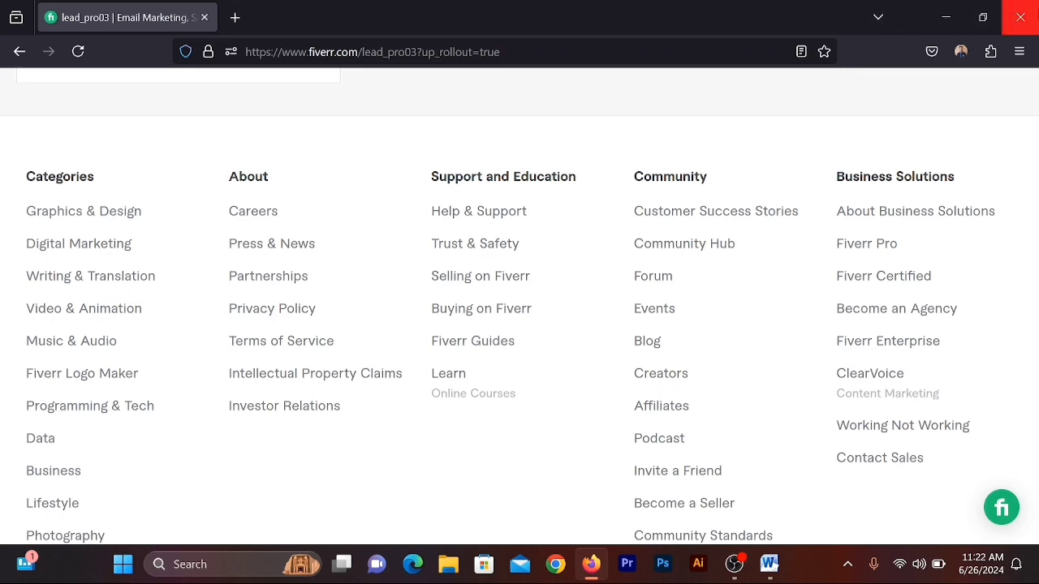
click(1019, 16)
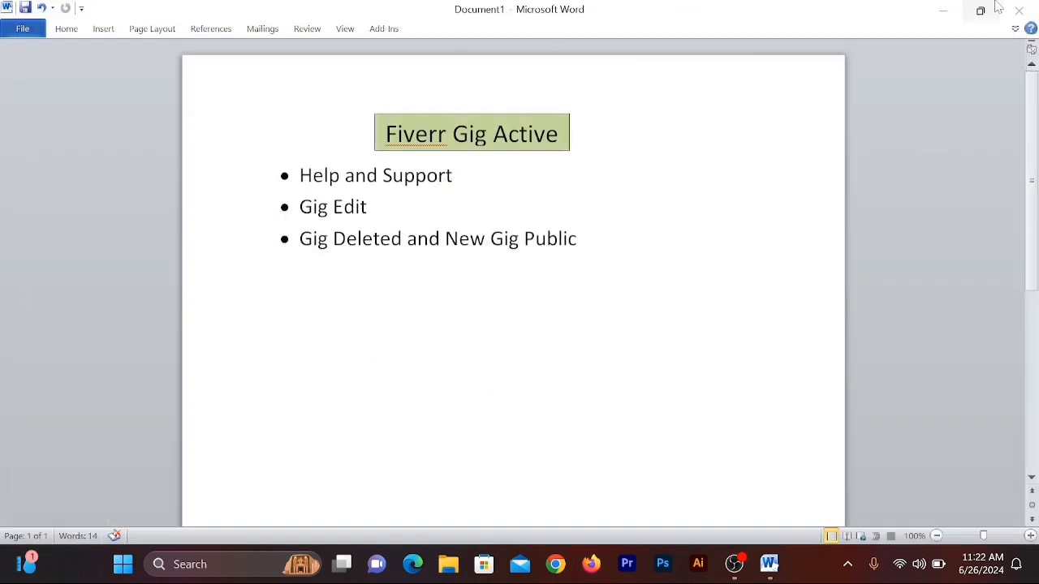
Step: Minimize the Word document and refresh the desktop
click(946, 8)
right_click(630, 83)
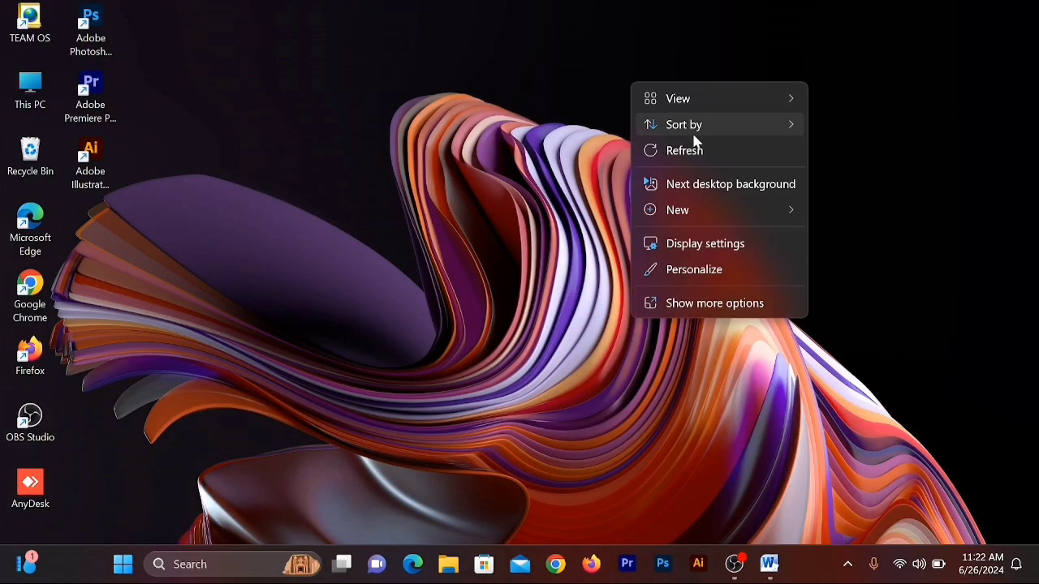
click(695, 150)
right_click(695, 152)
click(739, 219)
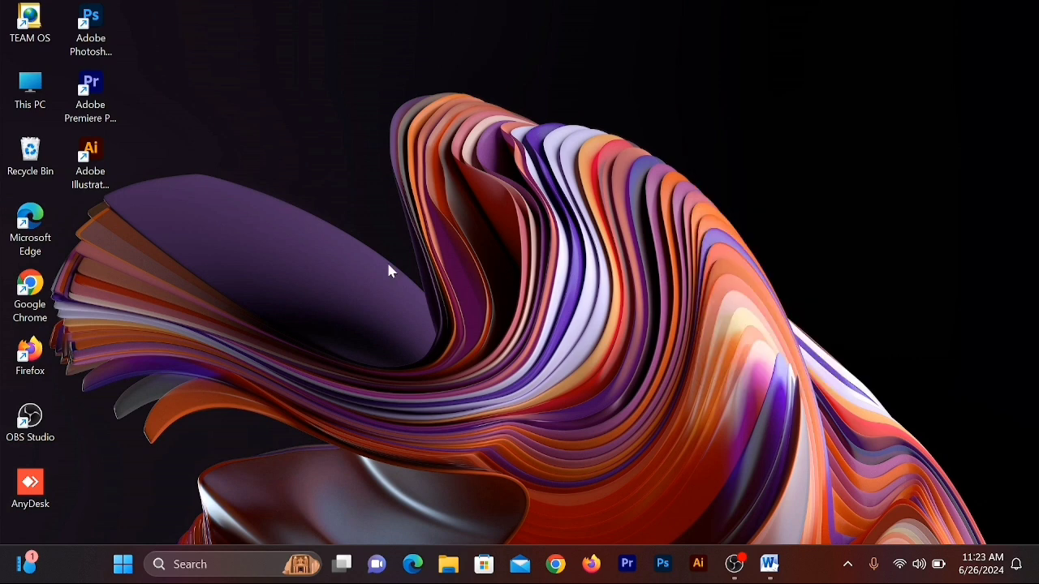
Step: Start Firefox, open the Fiverr home page and go to the account's seller profile
double_click(32, 350)
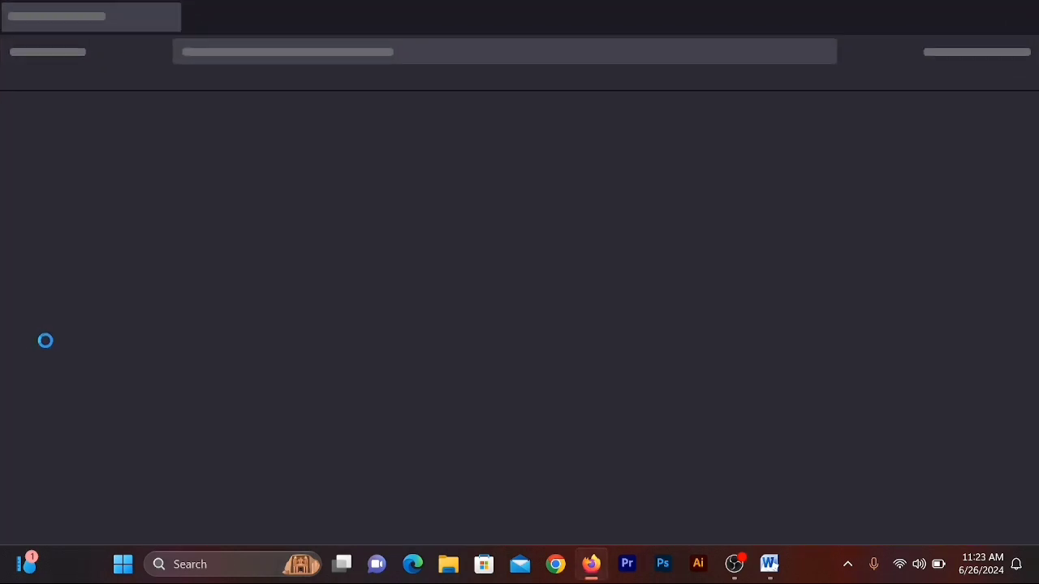
click(201, 407)
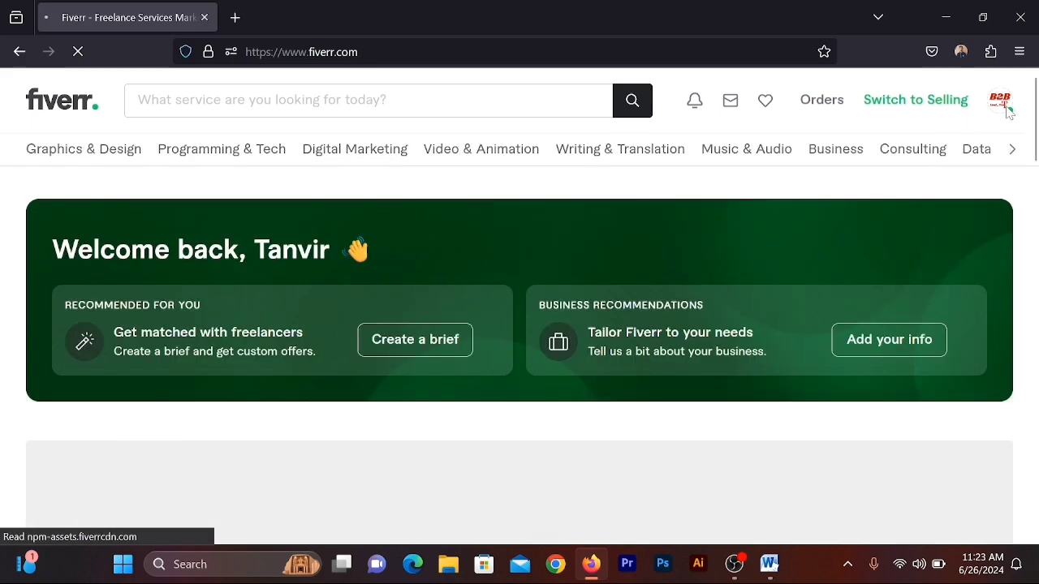
click(997, 99)
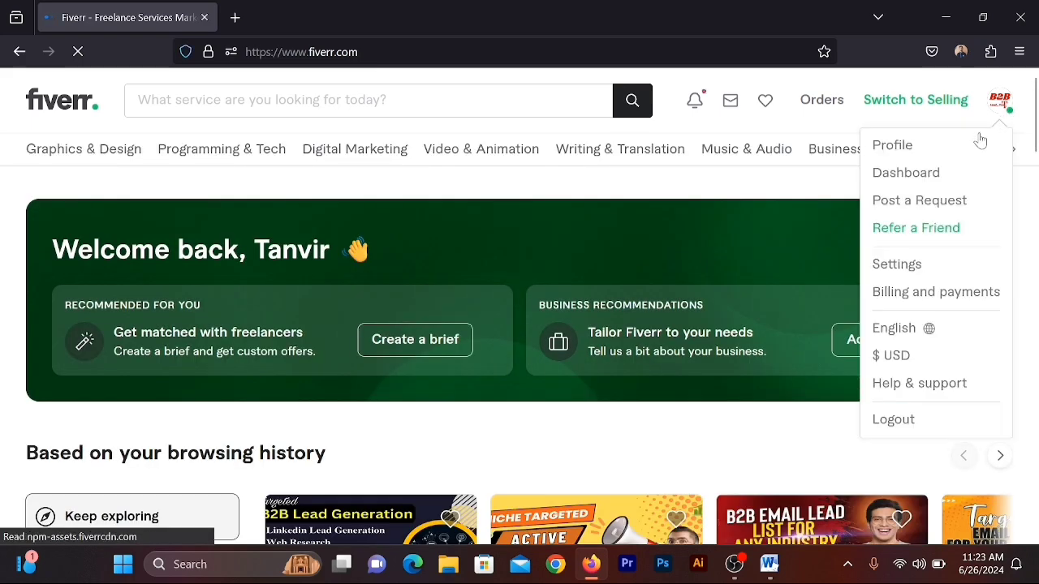
click(884, 154)
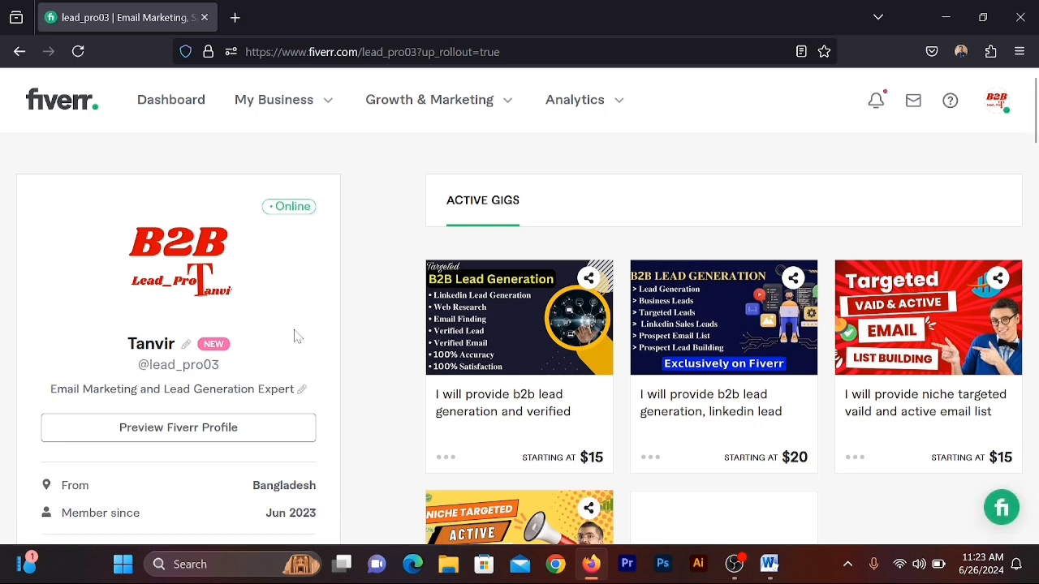
Step: Switch to Word, add a row of dots after the "Help and Support" item, and delete the dots again
click(779, 572)
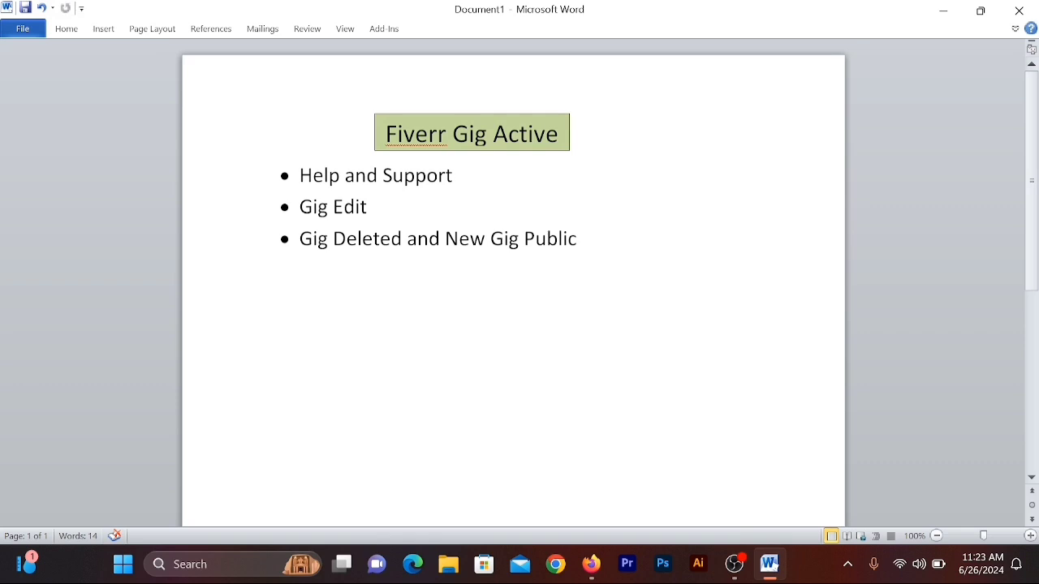
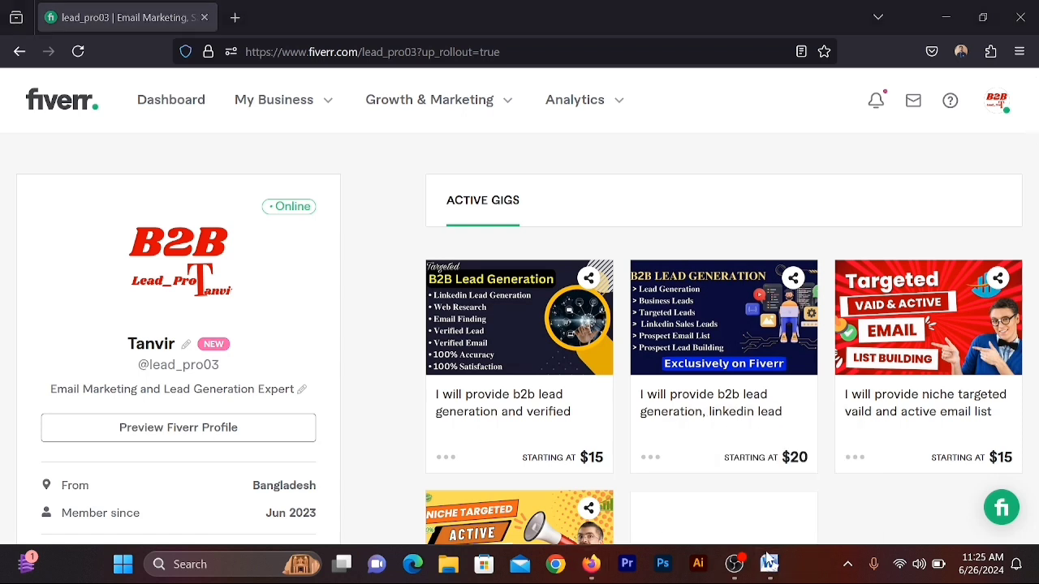
click(769, 561)
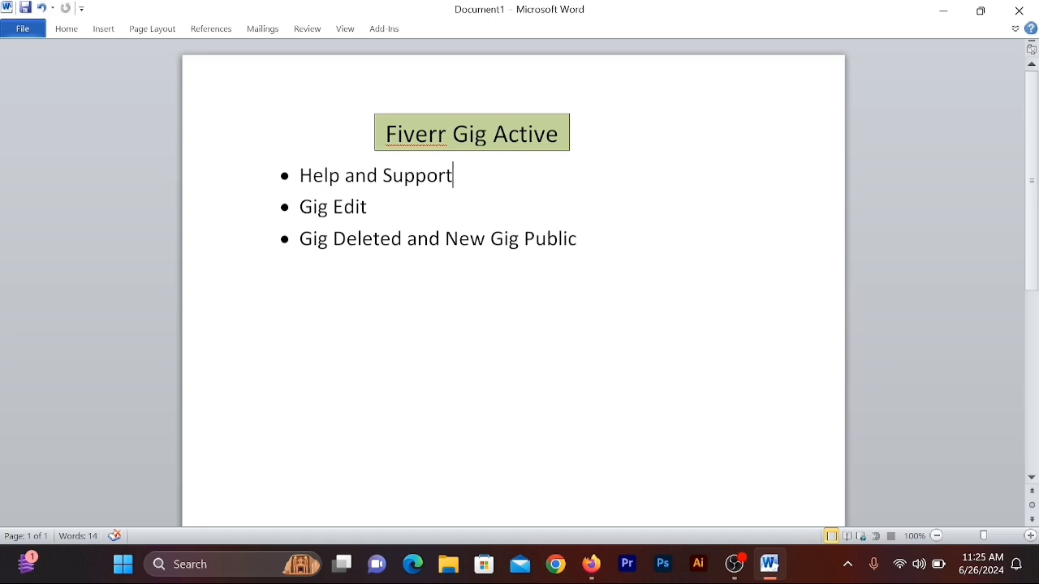
text(//)
key(BackSpace)
key(BackSpace)
text(,,,)
text(....)
text(...........)
triple_click(355, 208)
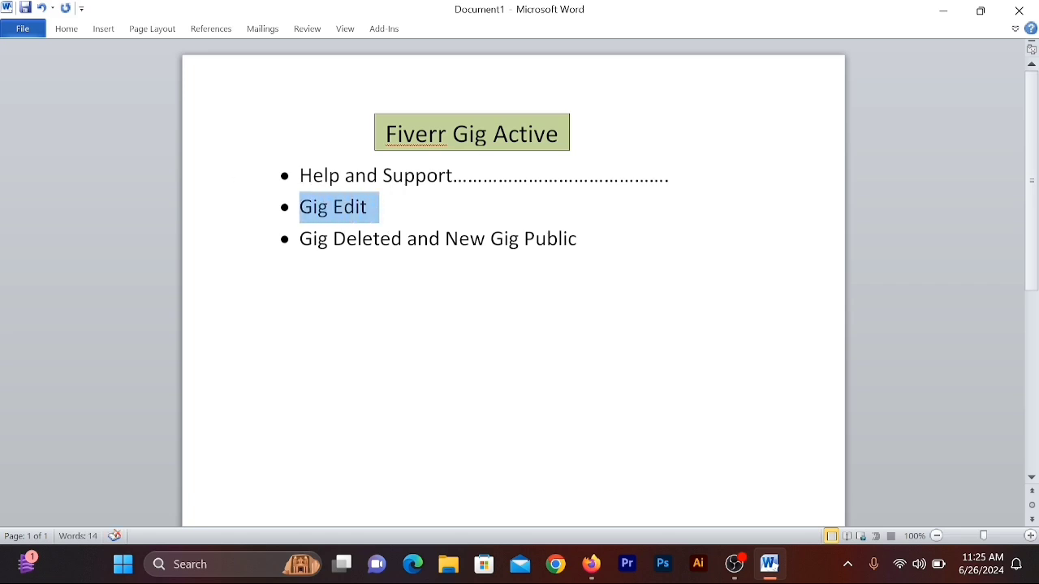
drag(670, 179, 455, 186)
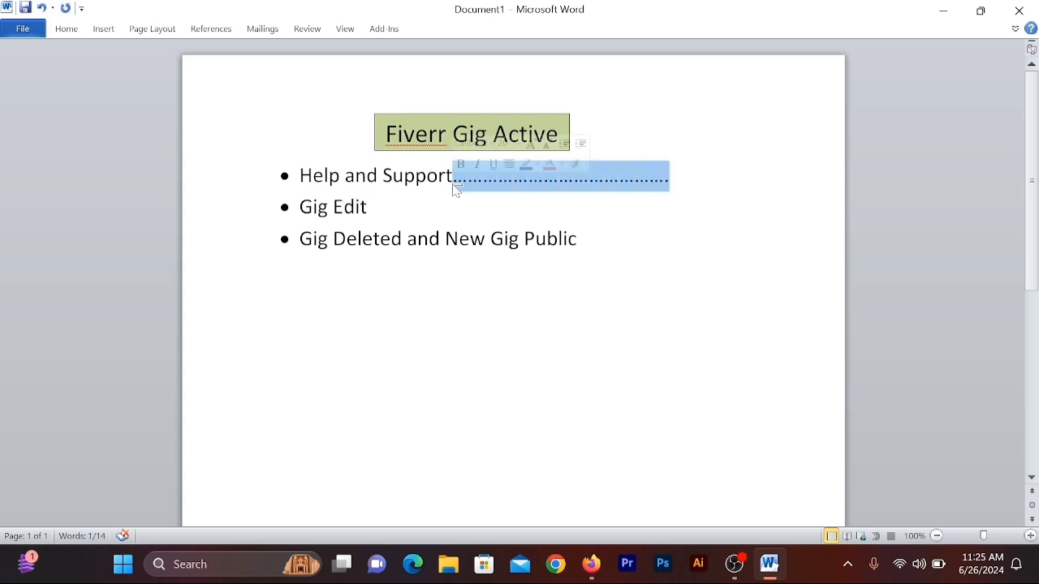
key(BackSpace)
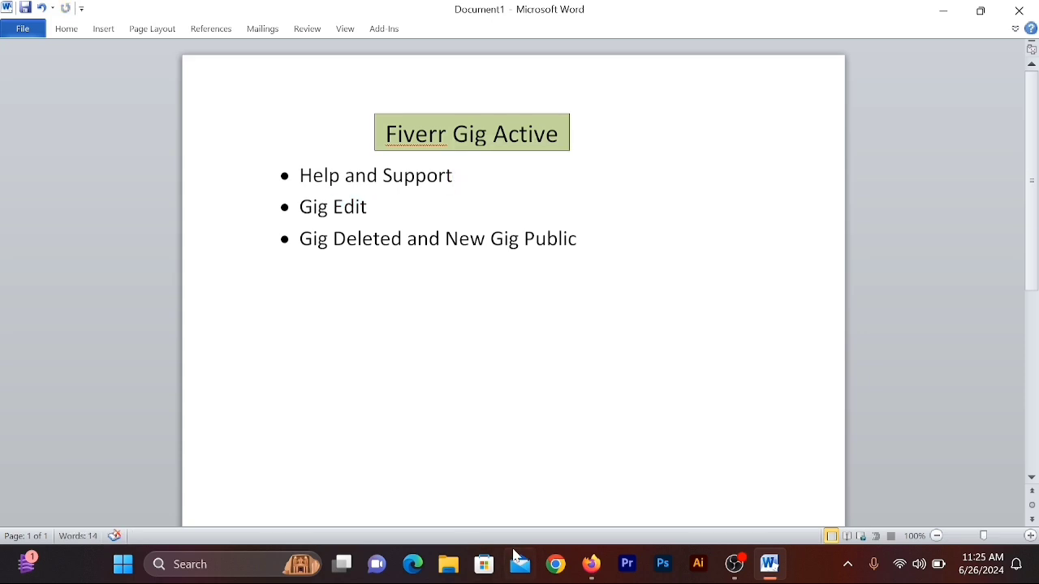
Step: Switch to Firefox, go to the seller's Gigs list and open the "do niche targeted valid, active email list for your business" gig for editing
click(590, 564)
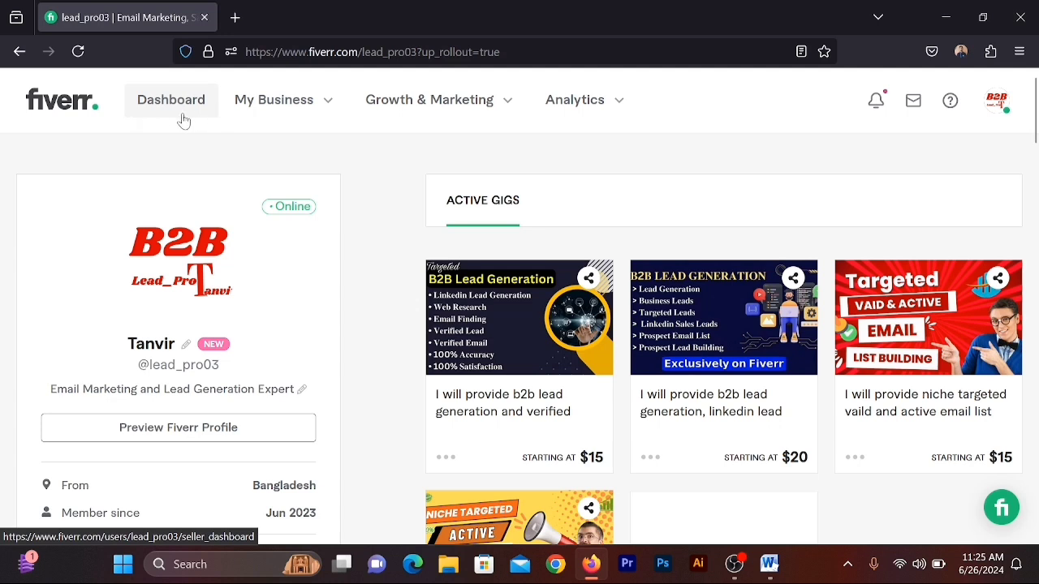
click(331, 107)
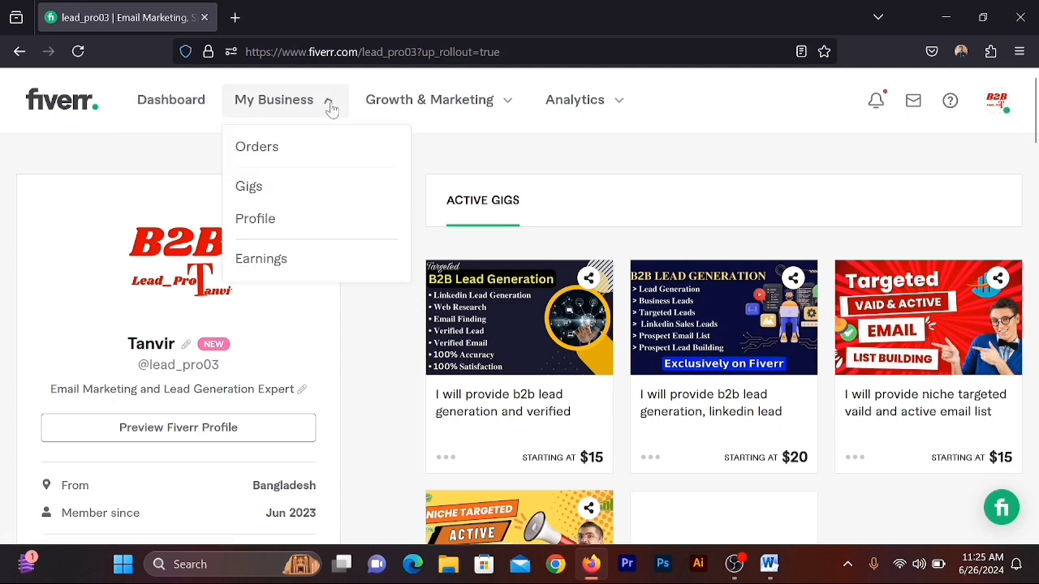
click(255, 193)
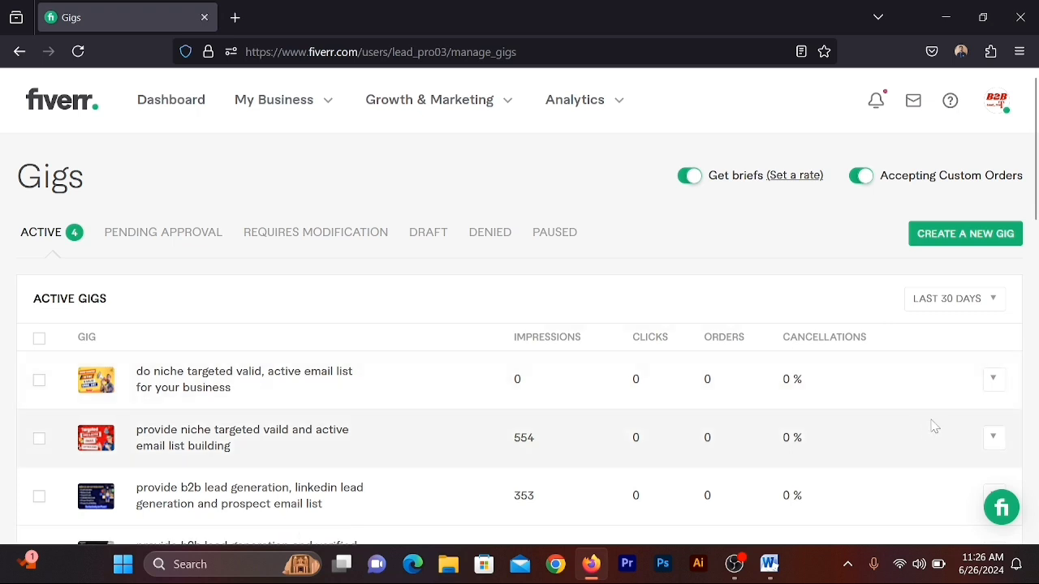
click(994, 383)
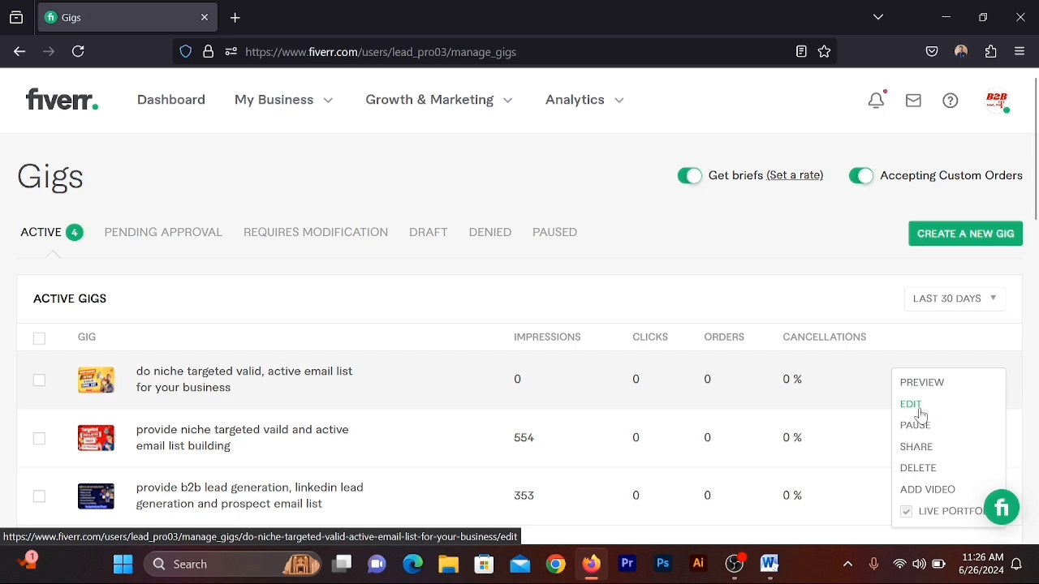
click(920, 413)
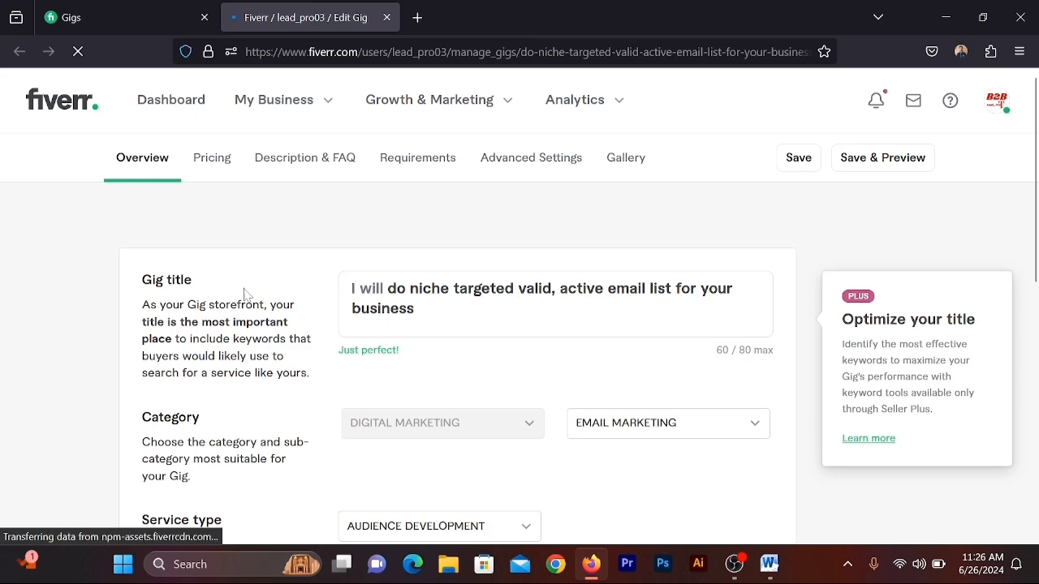
Step: Examine the gig's overview settings: title, category, service type, metadata and positive keyword search tags
scroll(352, 283, down, 10)
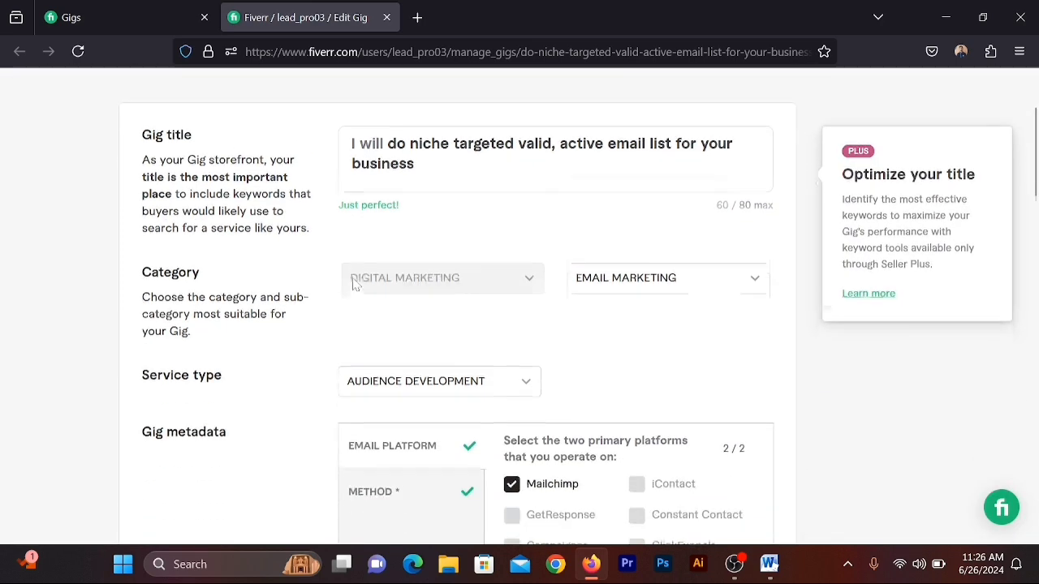
scroll(354, 253, up, 10)
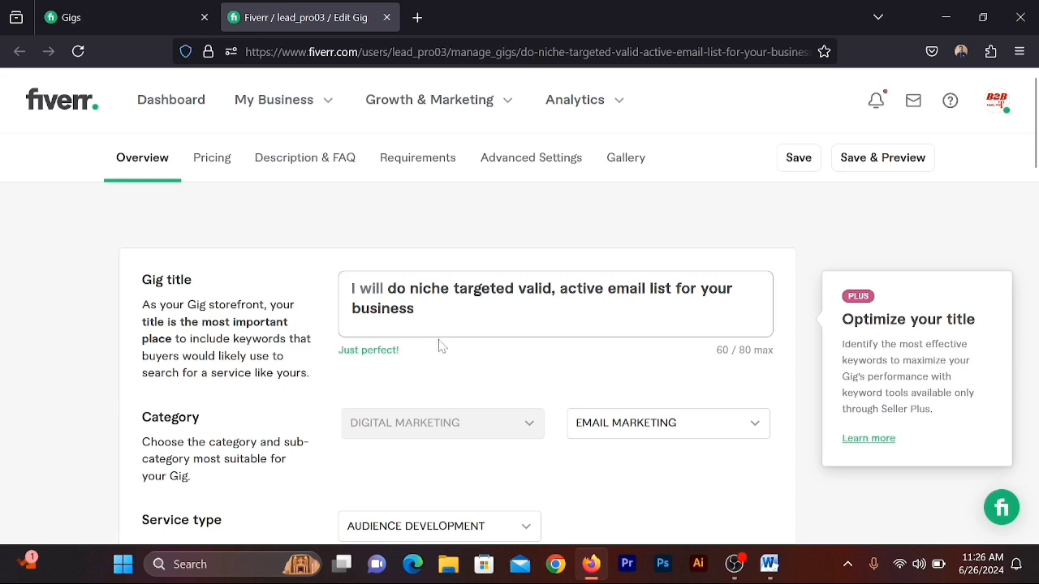
scroll(441, 347, down, 4)
scroll(382, 301, down, 4)
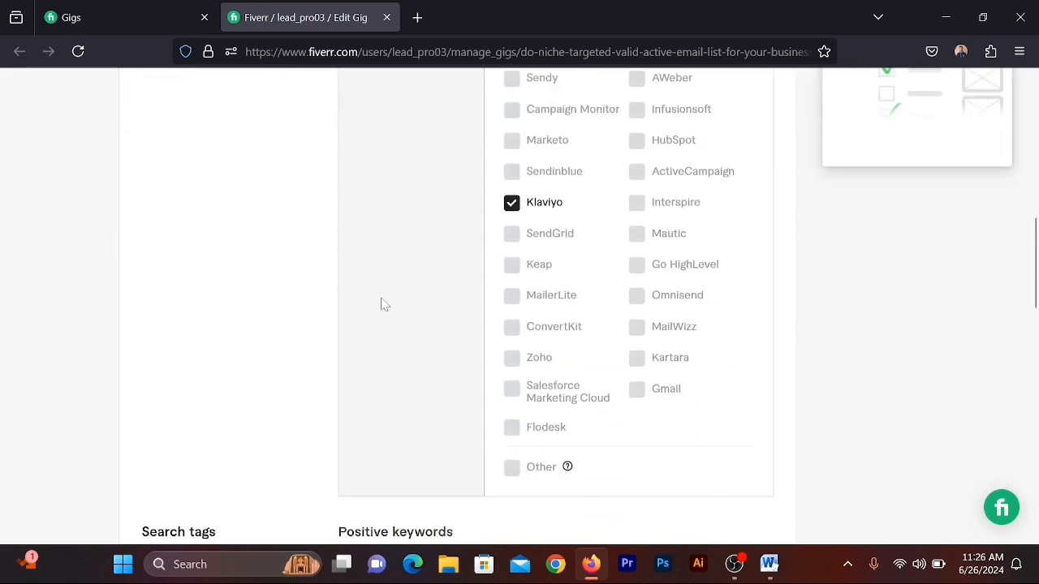
scroll(383, 303, down, 4)
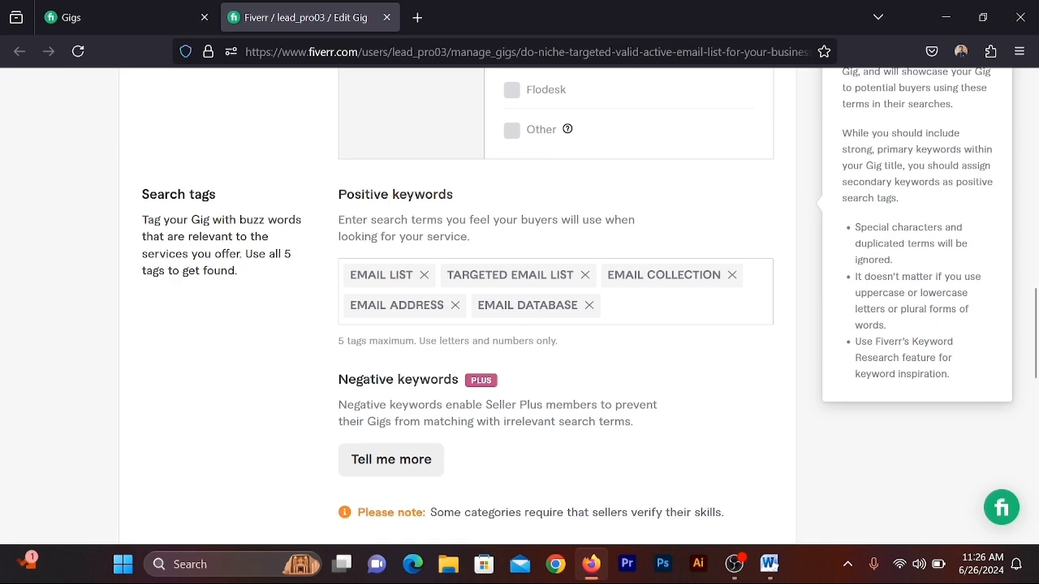
scroll(577, 319, up, 4)
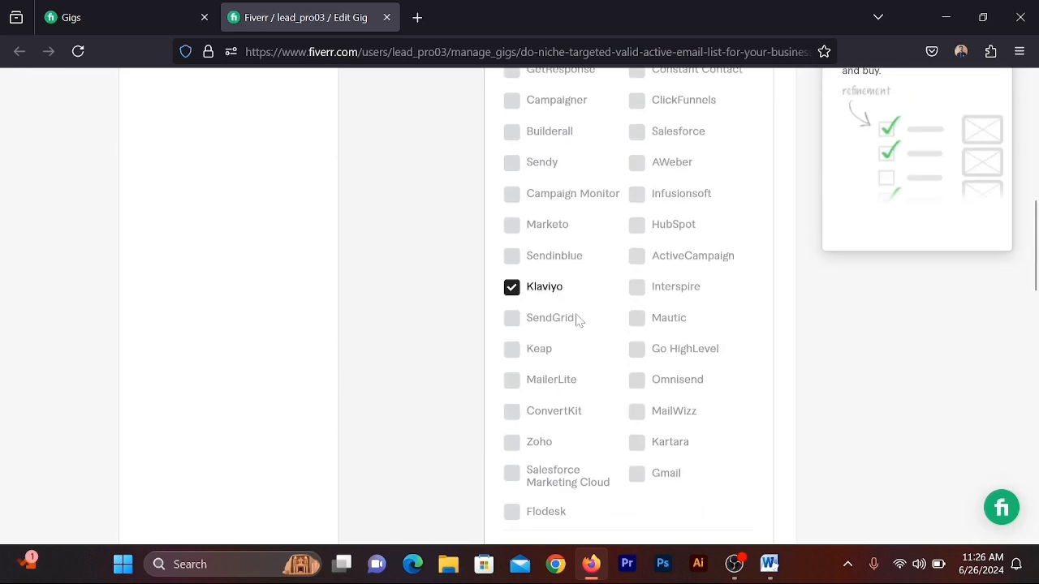
scroll(577, 320, down, 7)
scroll(696, 314, up, 15)
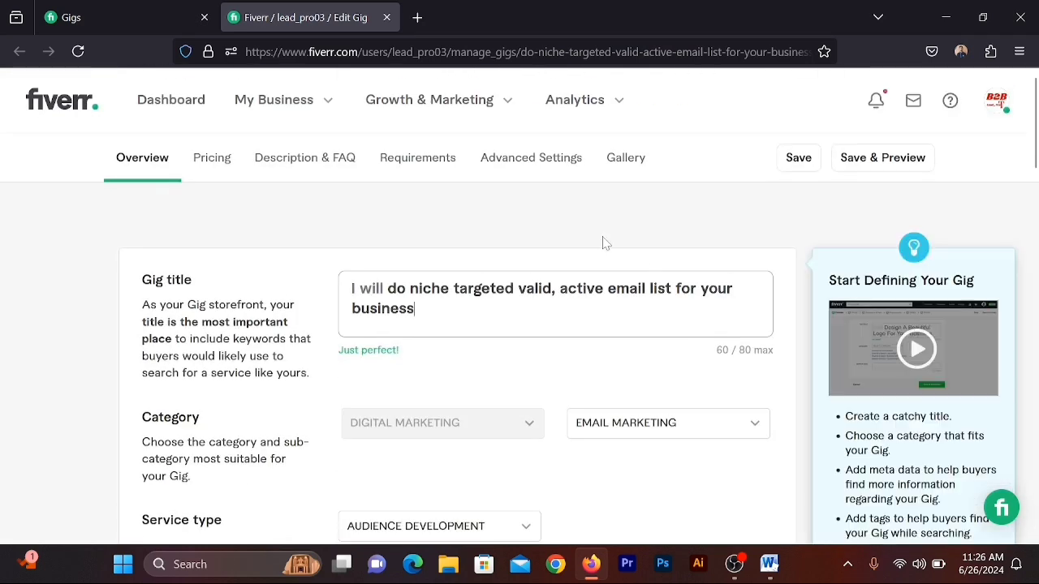
Step: Look through the gig's pricing section, including the Basic, Standard and Premium packages and the extra services
click(208, 170)
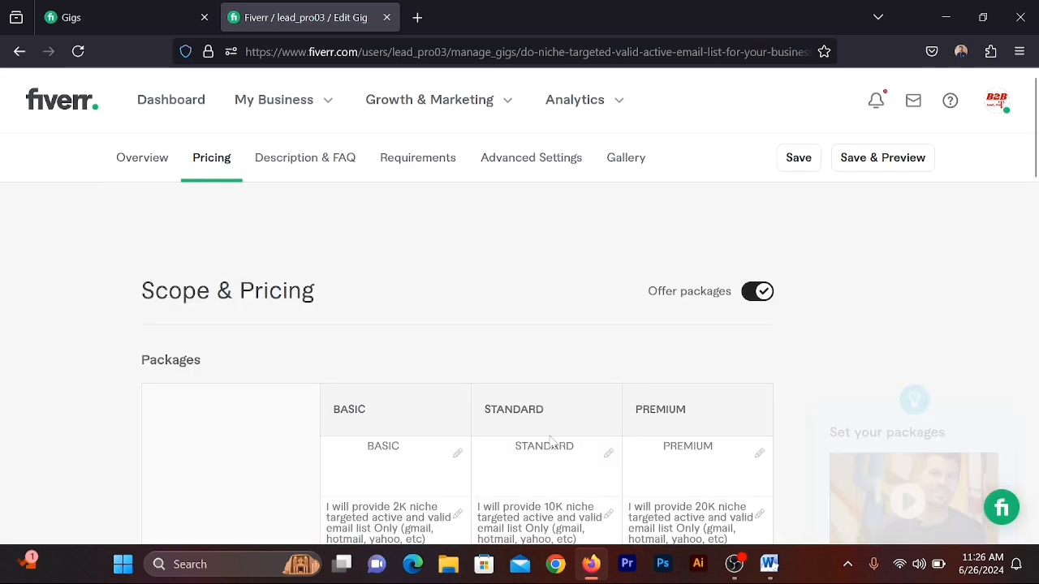
scroll(458, 417, down, 3)
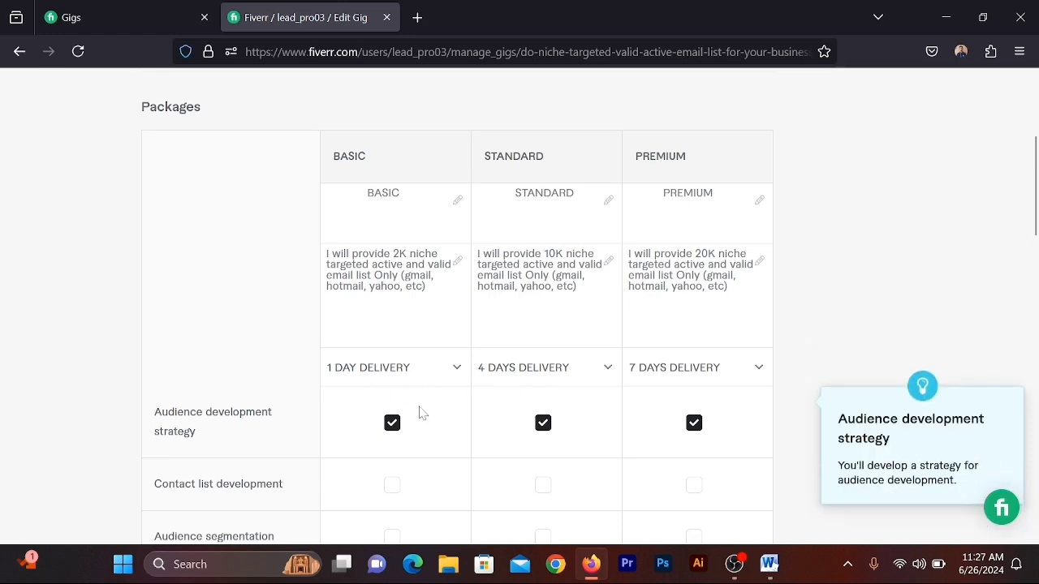
scroll(493, 405, down, 5)
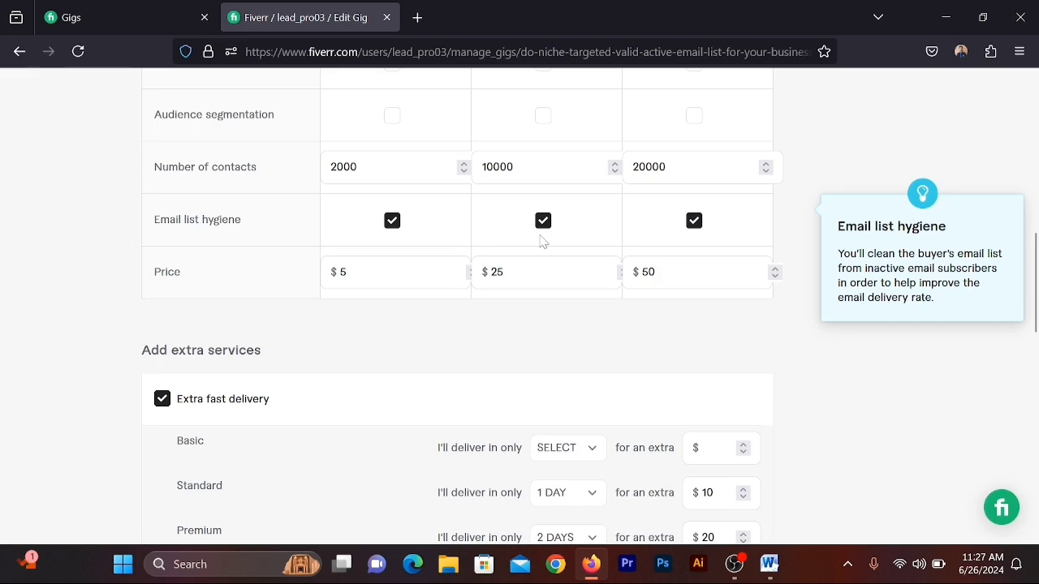
scroll(543, 241, up, 10)
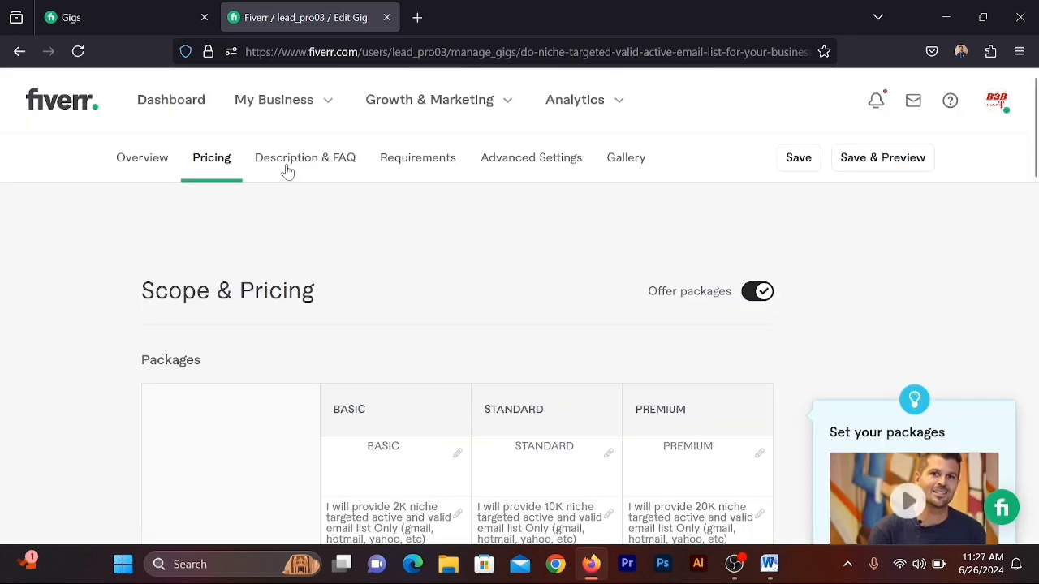
Step: Look through the gig's Description & FAQ section, from the description text to the milestone workflow
click(287, 170)
scroll(409, 330, down, 5)
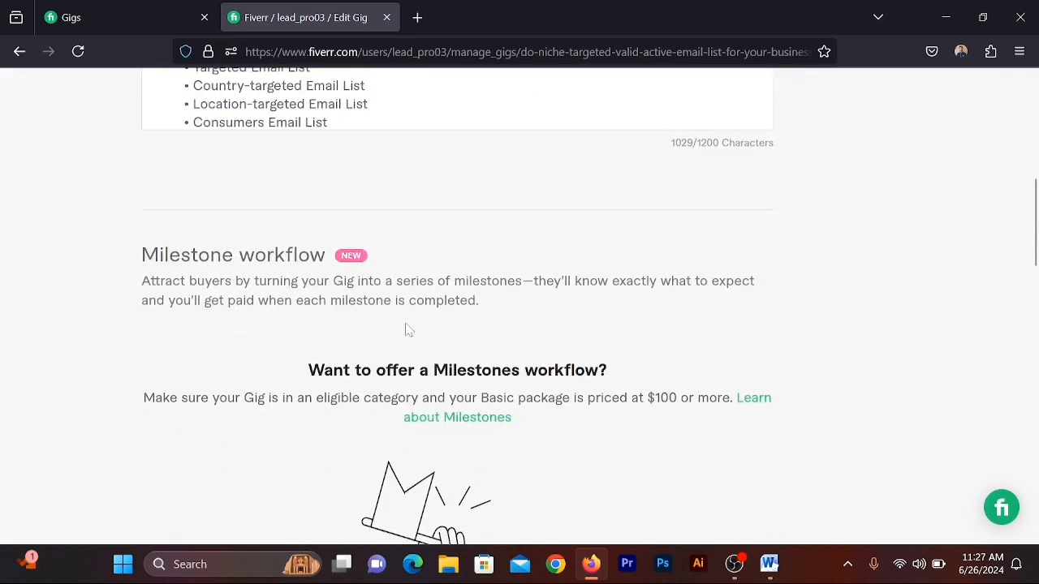
scroll(408, 329, down, 3)
scroll(397, 345, up, 10)
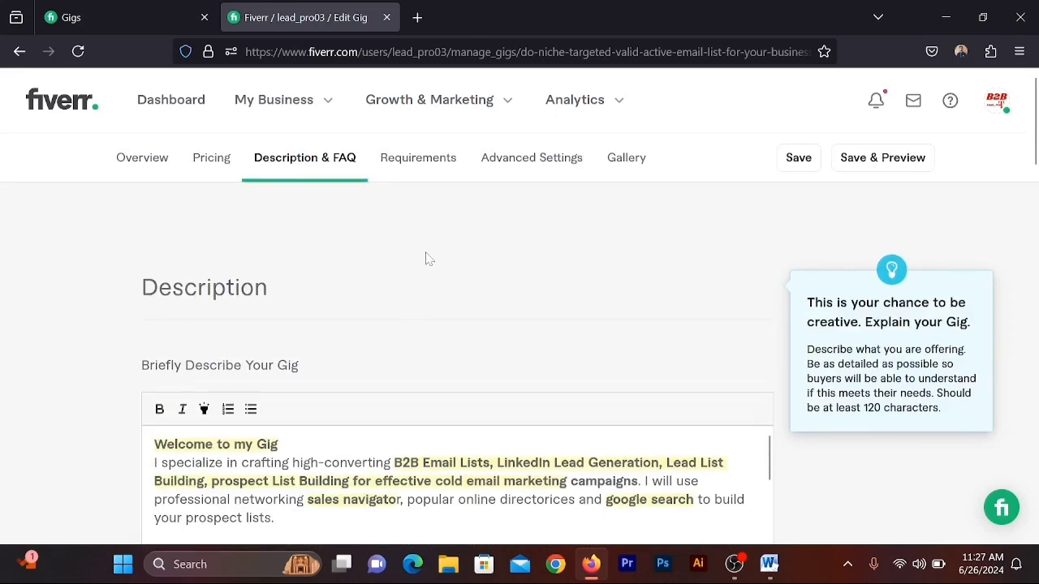
Step: Review the gig's buyer requirement questions and its advanced settings for highlighted reviews
click(428, 173)
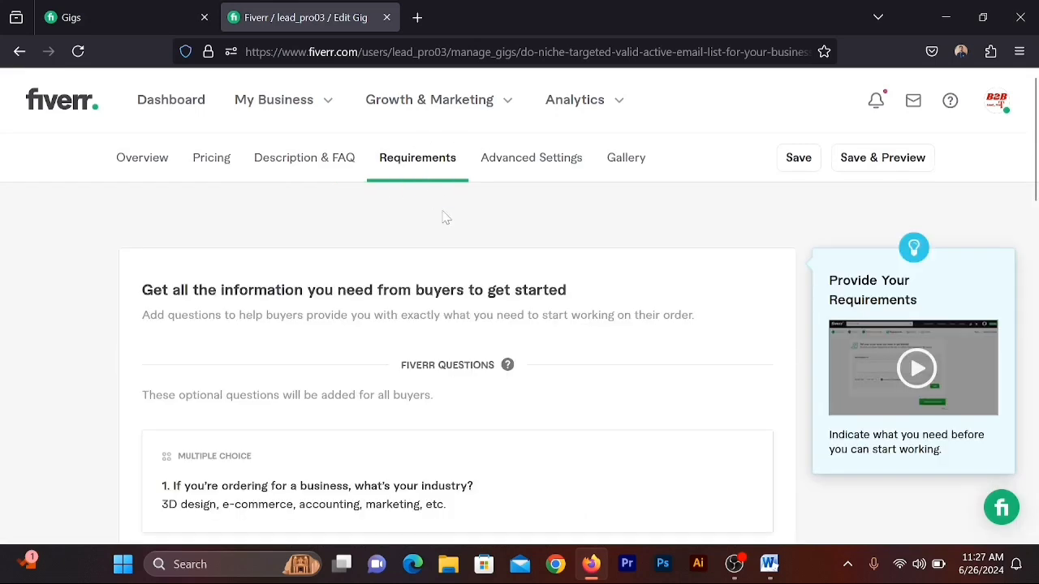
scroll(449, 227, down, 4)
scroll(452, 239, down, 5)
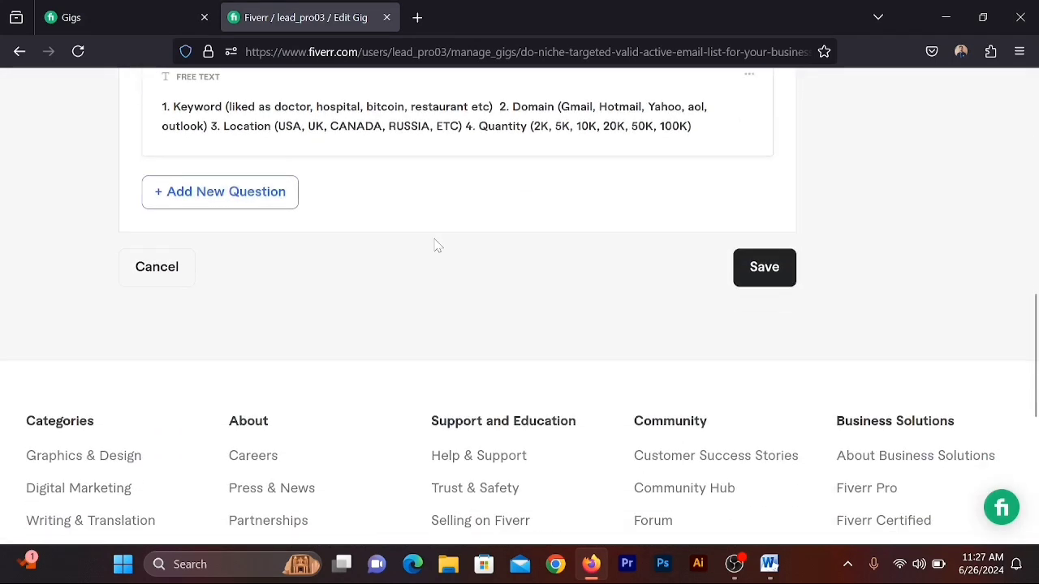
scroll(438, 229, up, 9)
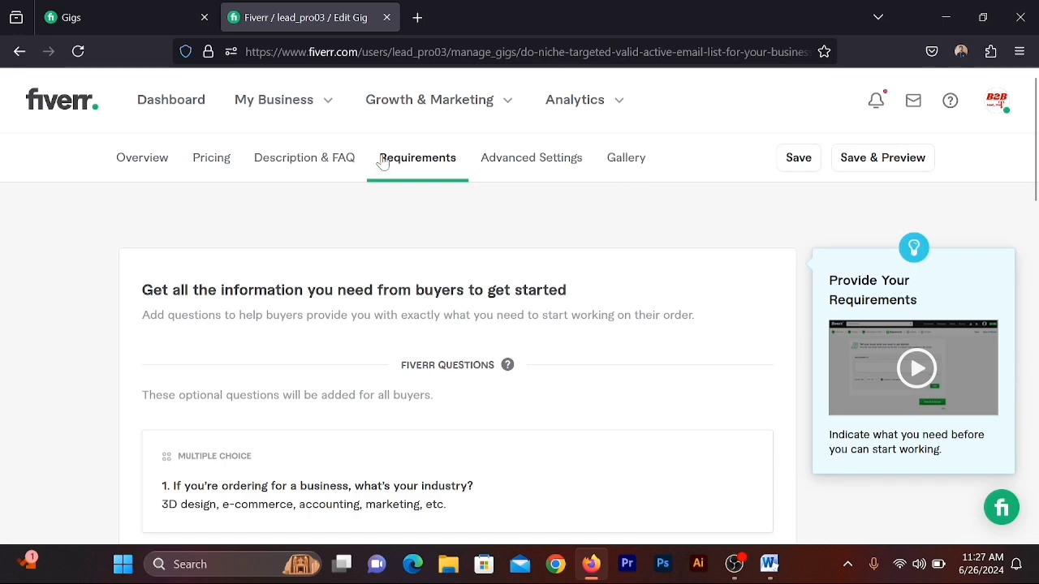
click(507, 158)
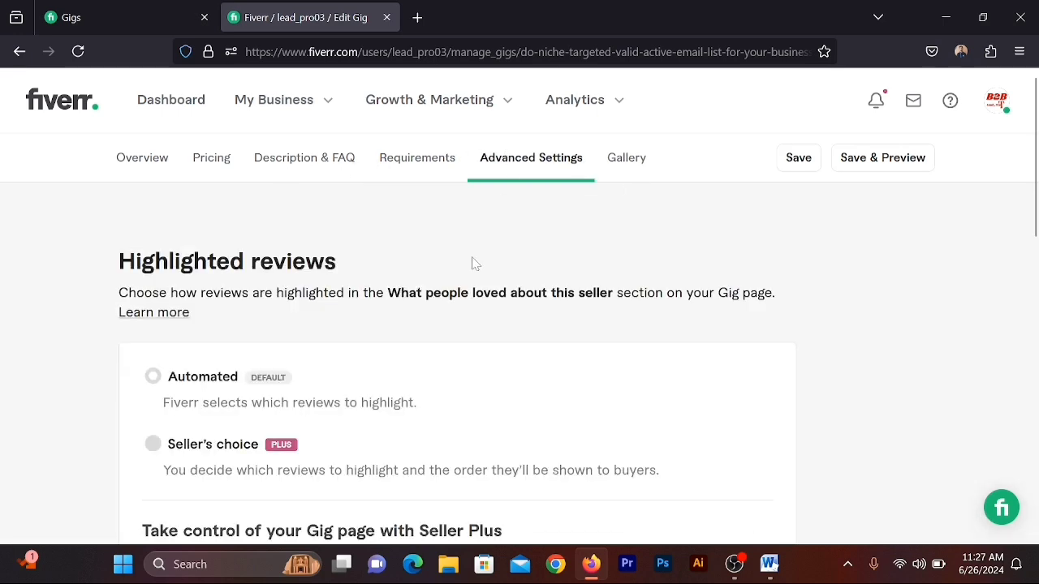
scroll(470, 274, down, 5)
scroll(487, 263, up, 5)
Step: Review the video, images and documents areas of the gig's gallery, and close the gig editor without saving
click(626, 162)
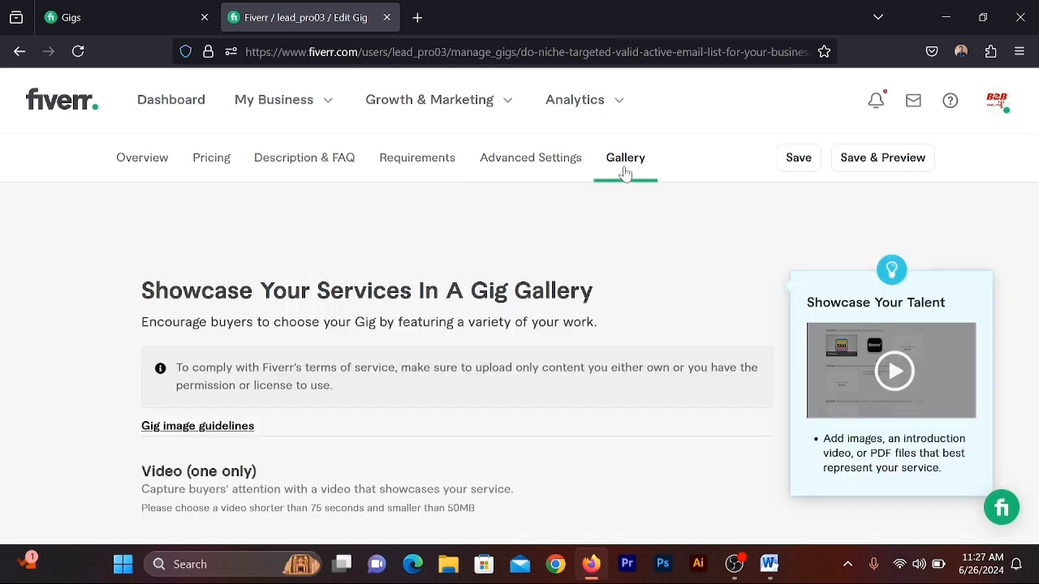
scroll(621, 183, down, 4)
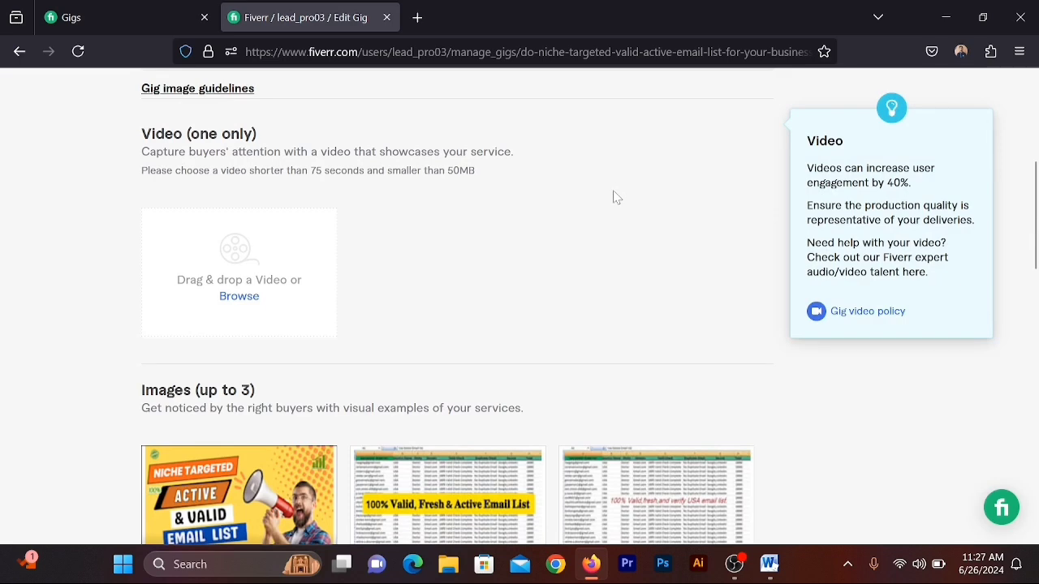
scroll(609, 200, down, 4)
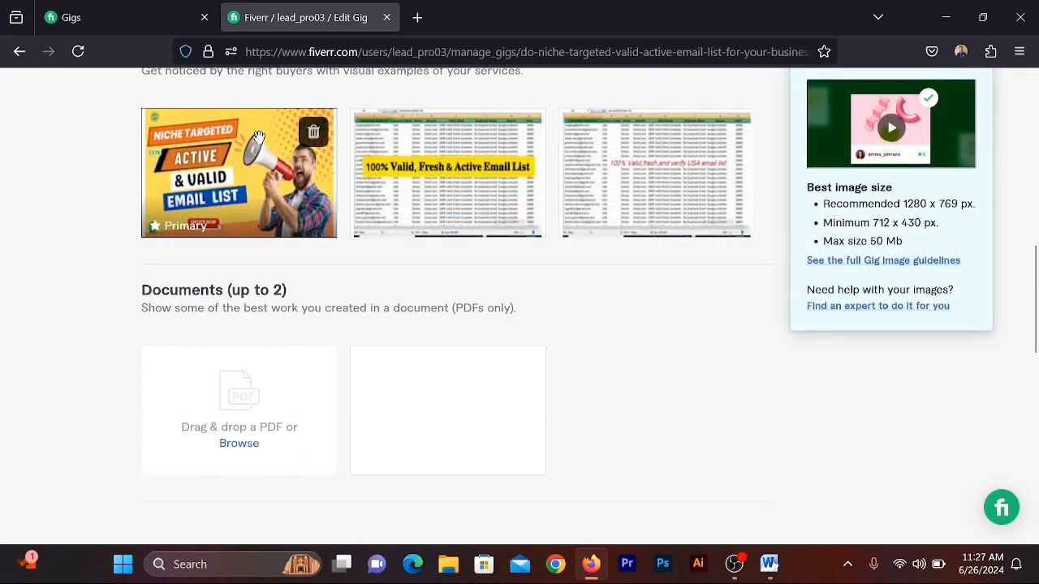
scroll(264, 157, down, 3)
scroll(265, 157, up, 5)
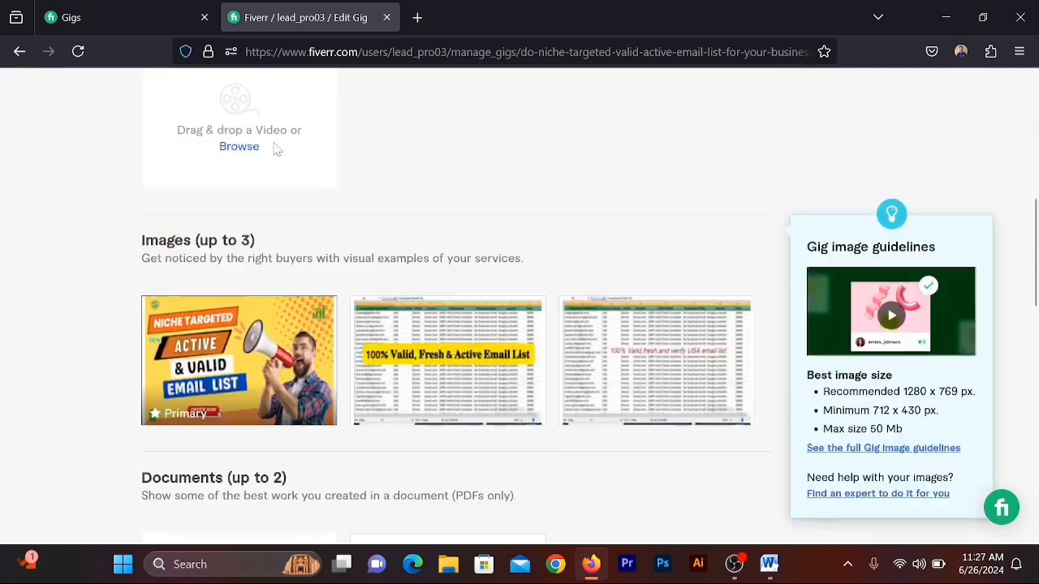
scroll(276, 149, up, 6)
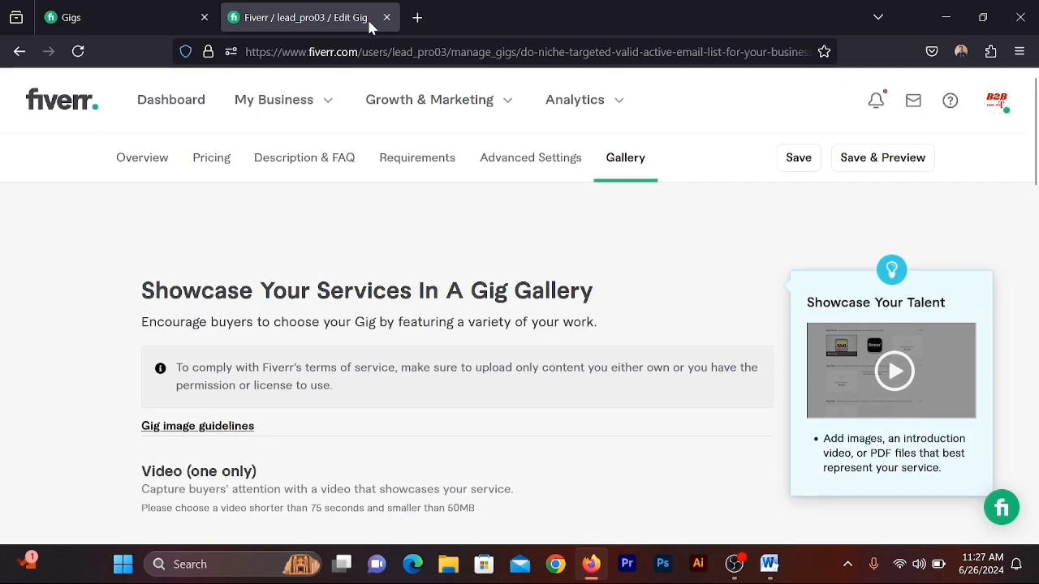
click(386, 17)
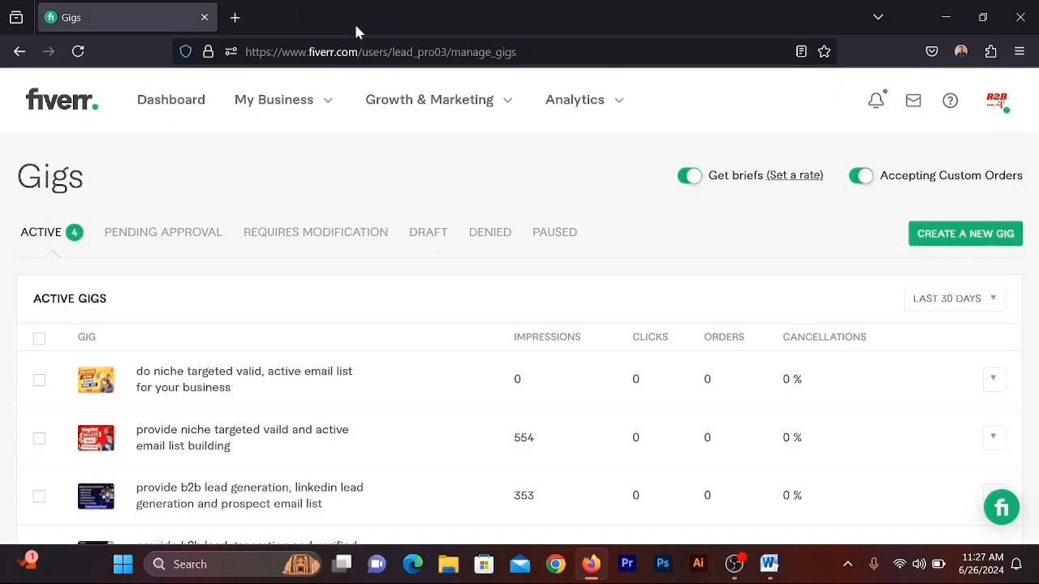
Step: Reload the Gigs page, then switch to Word and point out the "Gig Deleted and New Gig Public" item by briefly selecting its text
click(75, 60)
key(alt+Tab)
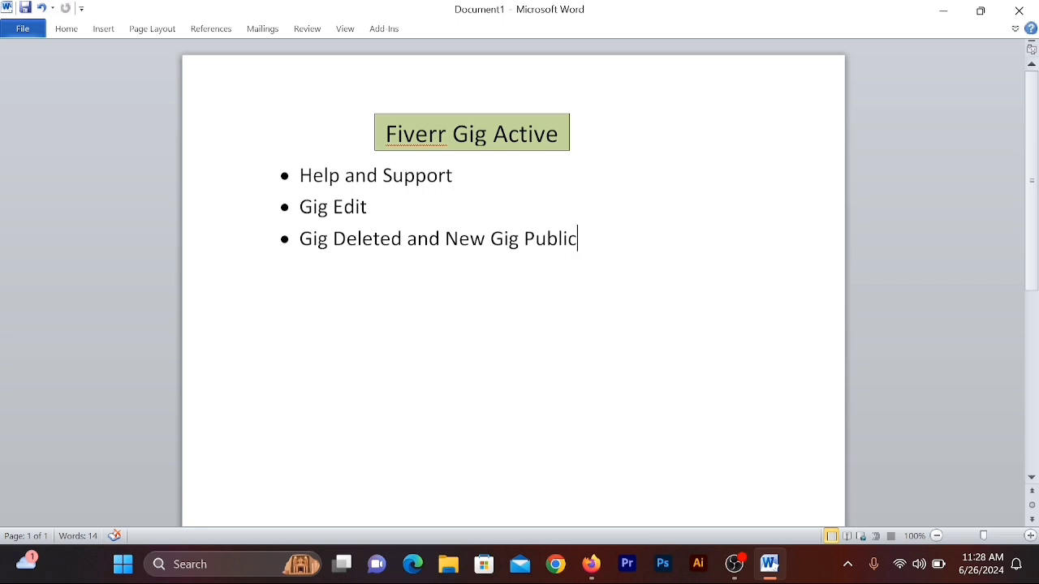
drag(578, 239, 306, 246)
click(398, 292)
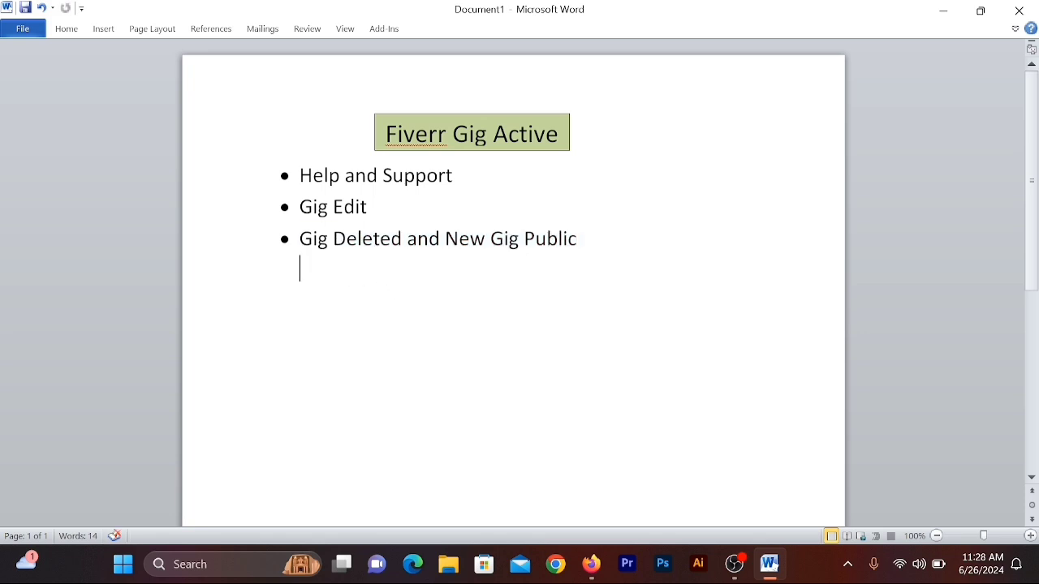